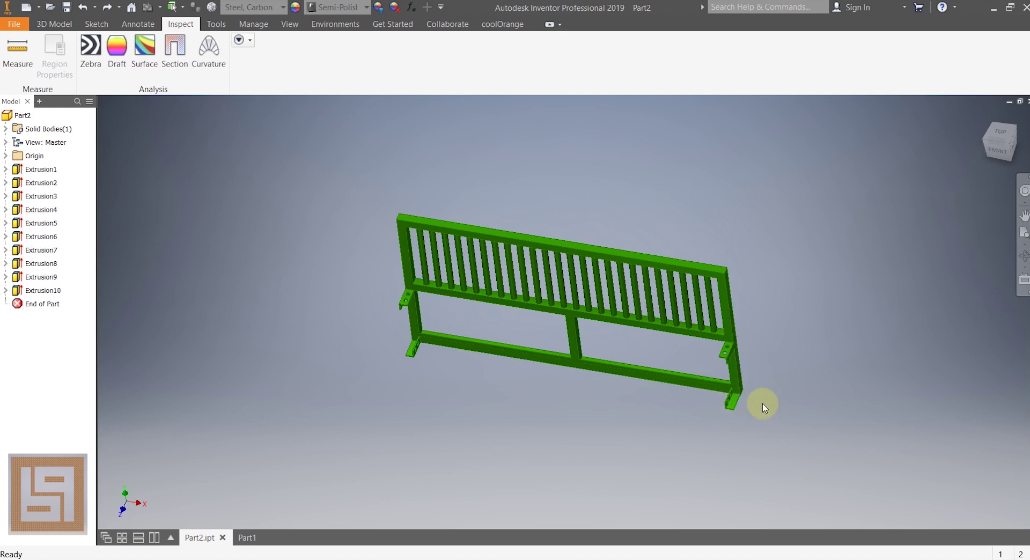
Switch from the finished Part2 model to the empty Part1 document and start a 2D sketch on the XY plane.
left_click(1000, 152)
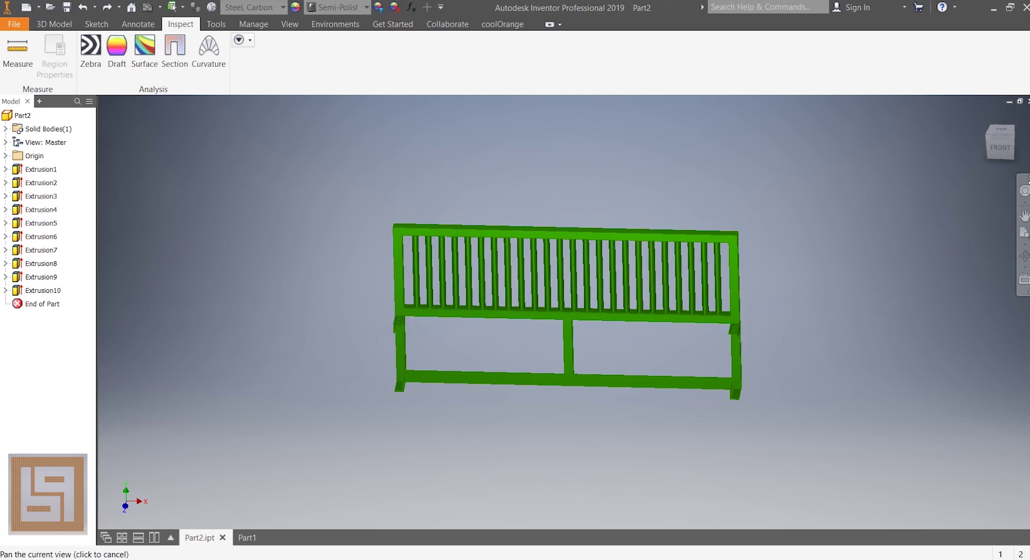
left_click(1003, 142)
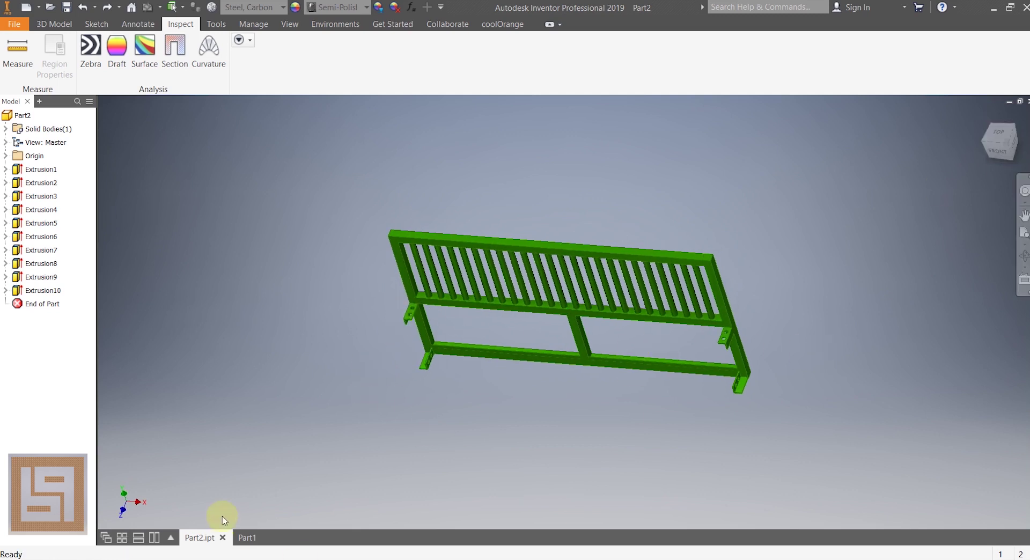
left_click(248, 538)
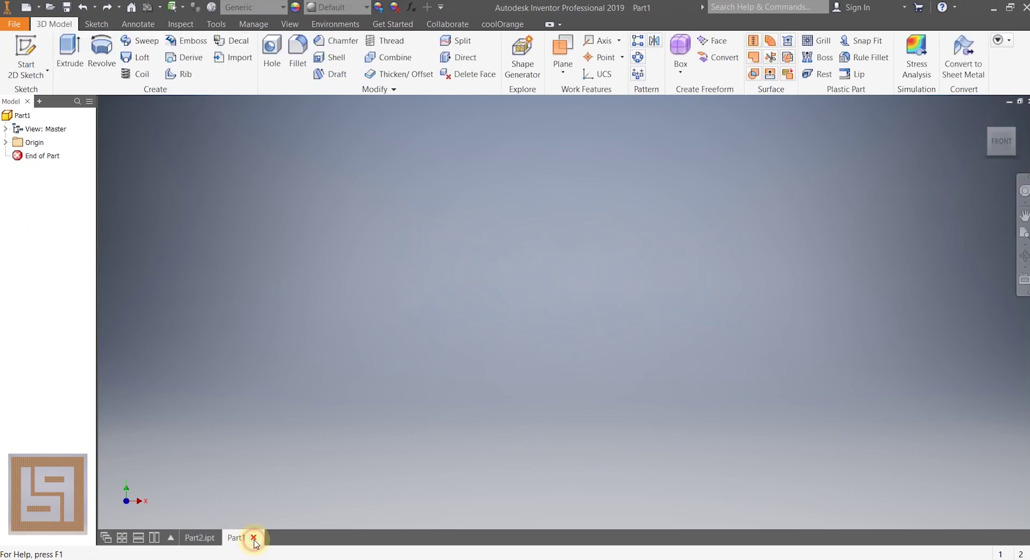
left_click(12, 61)
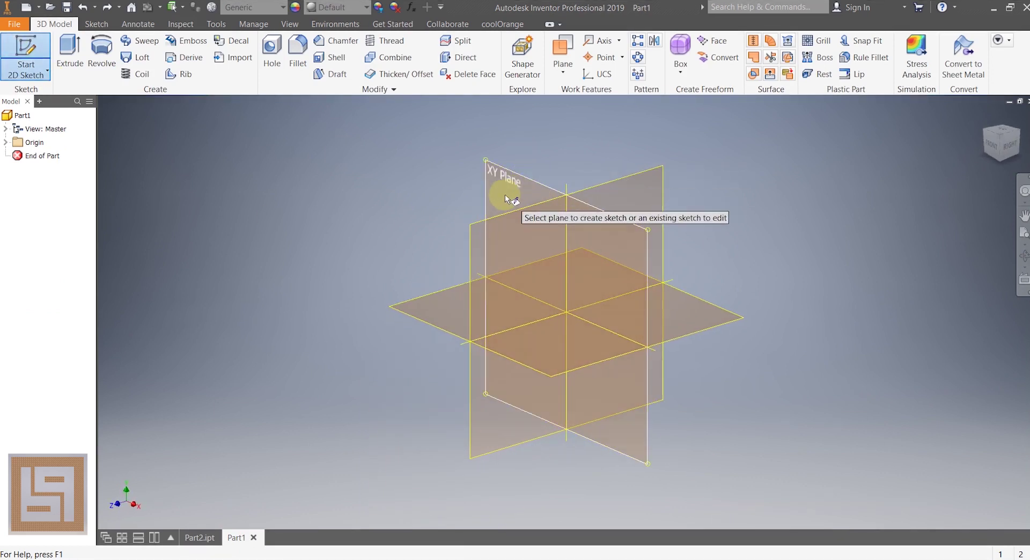
left_click(504, 195)
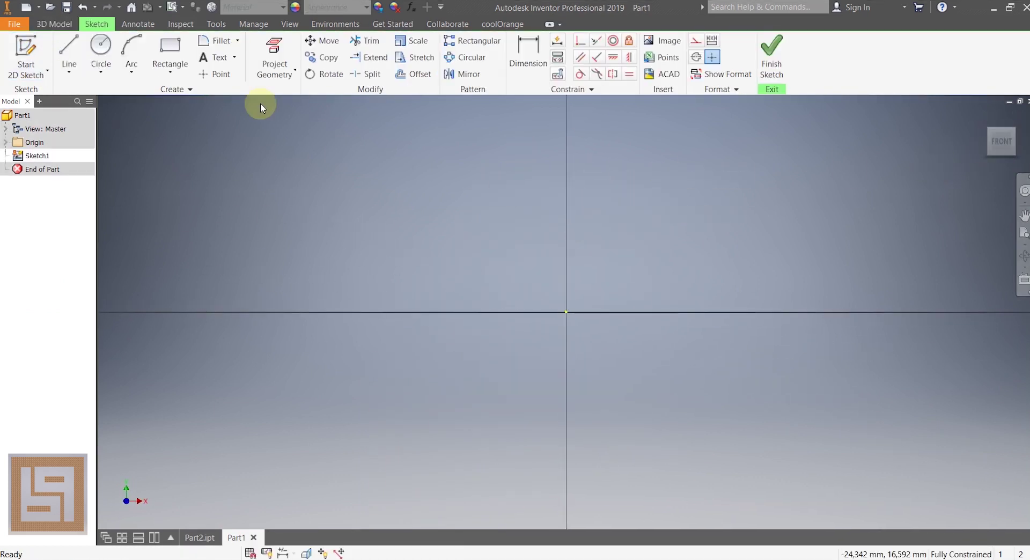
Draw a 40 mm vertical line upward from the sketch origin.
left_click(69, 53)
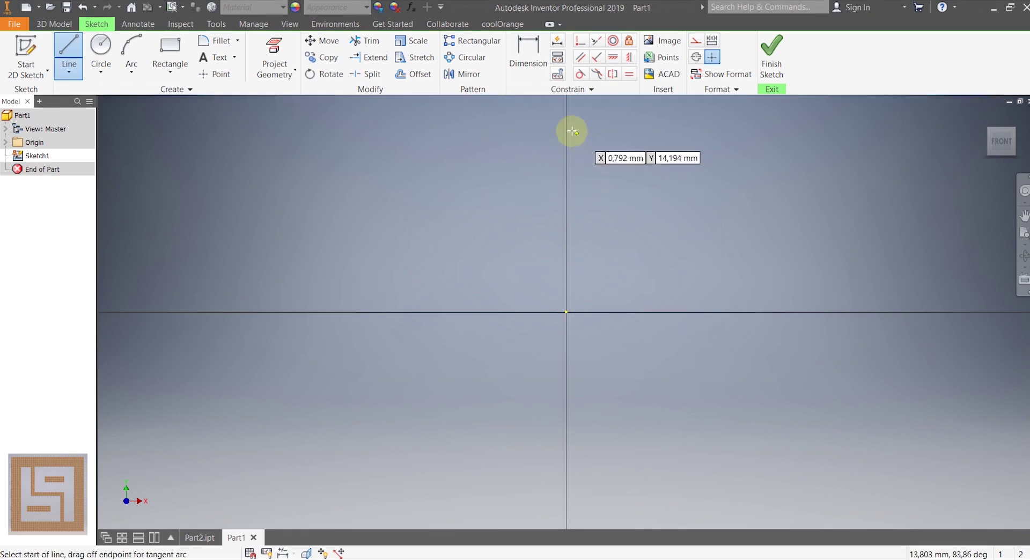
left_click(201, 536)
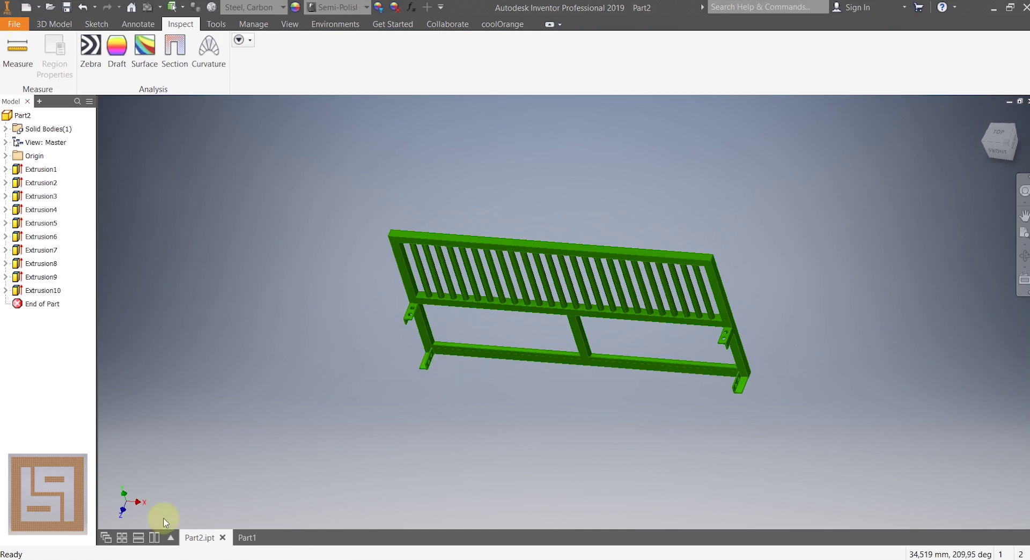
left_click(256, 535)
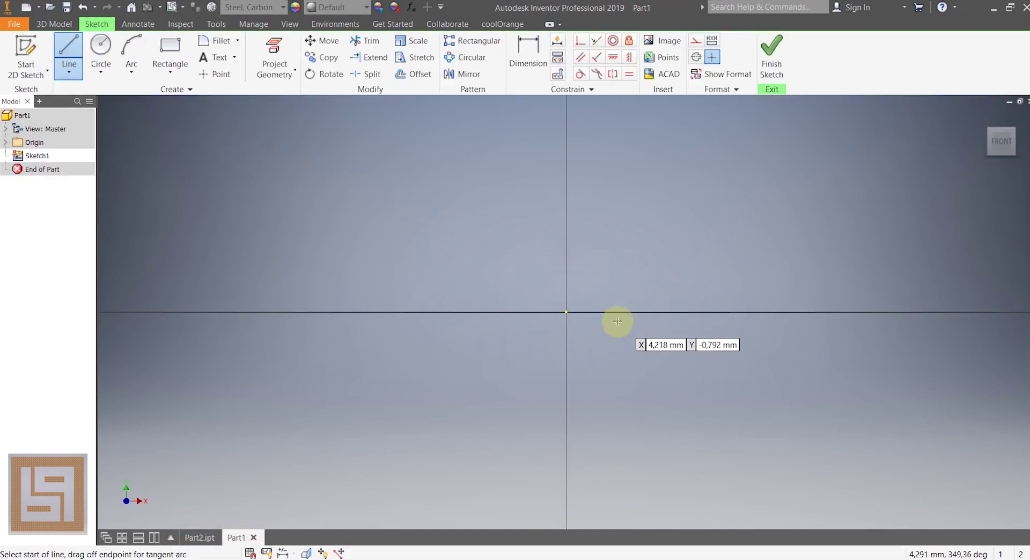
left_click(566, 312)
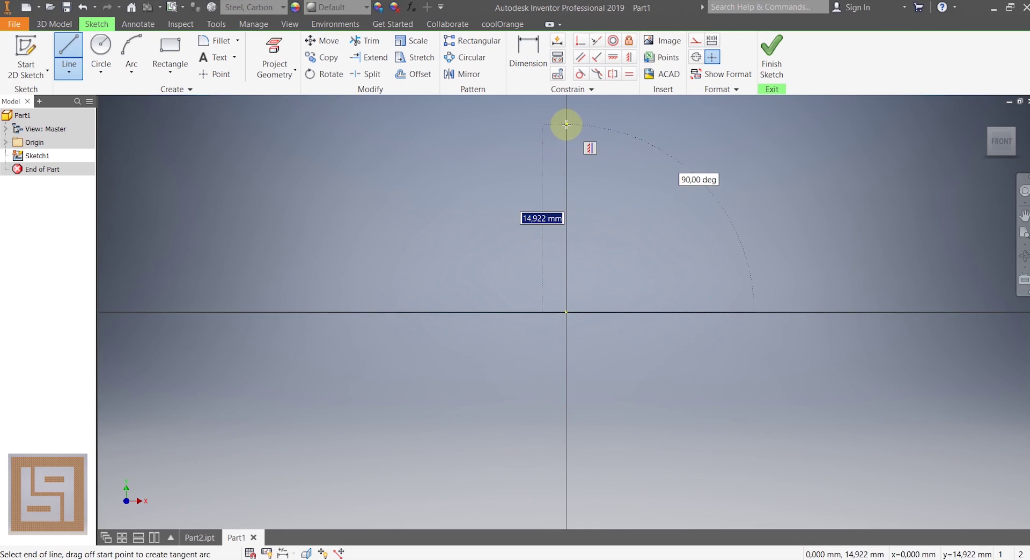
key("Return")
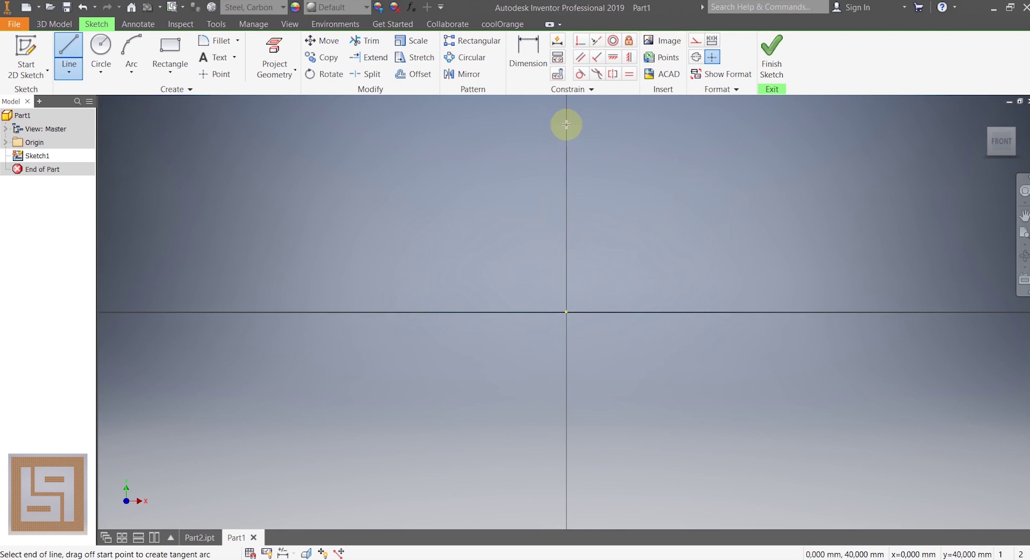
left_click(1012, 142)
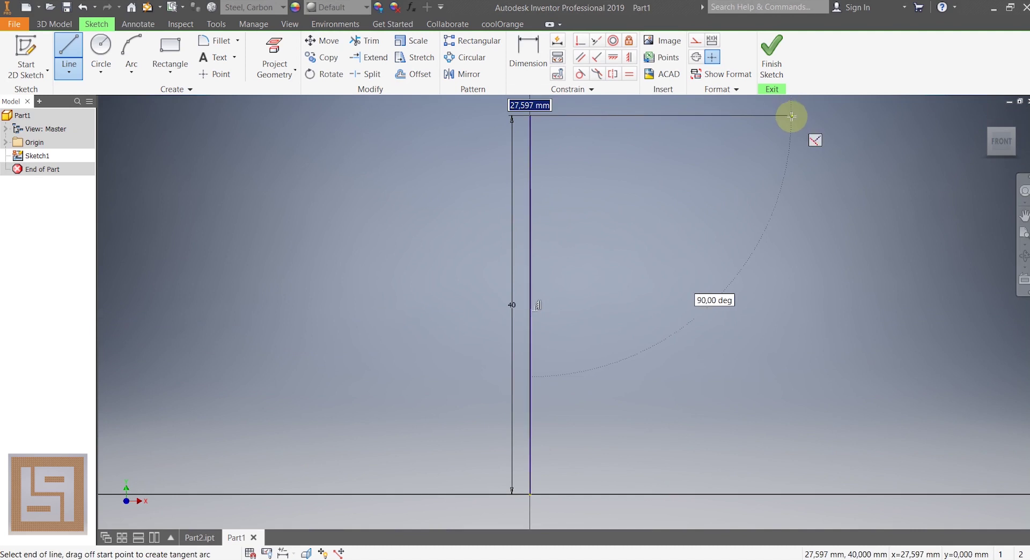
Complete the L-shaped profile with a 40 mm top edge, 5 mm end and 35 mm inner edge, closing it along the horizontal axis to the origin.
type("40")
key("Return")
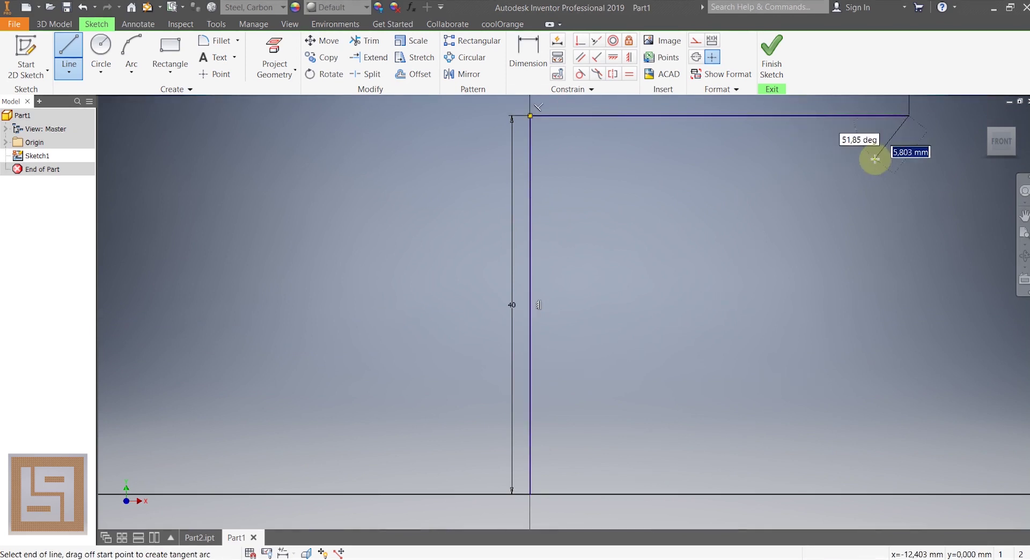
type("5")
key("Return")
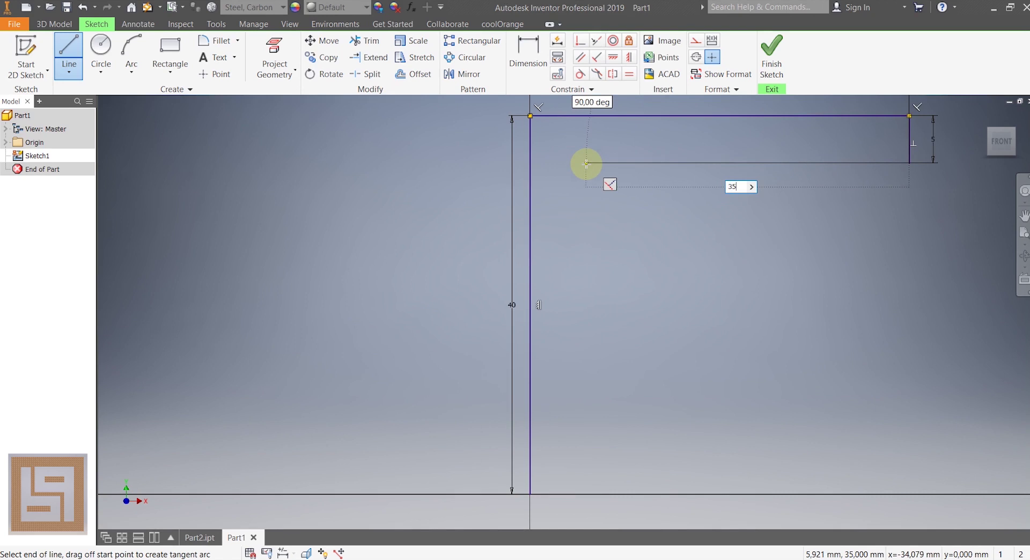
key("Return")
left_click(577, 493)
left_click(529, 494)
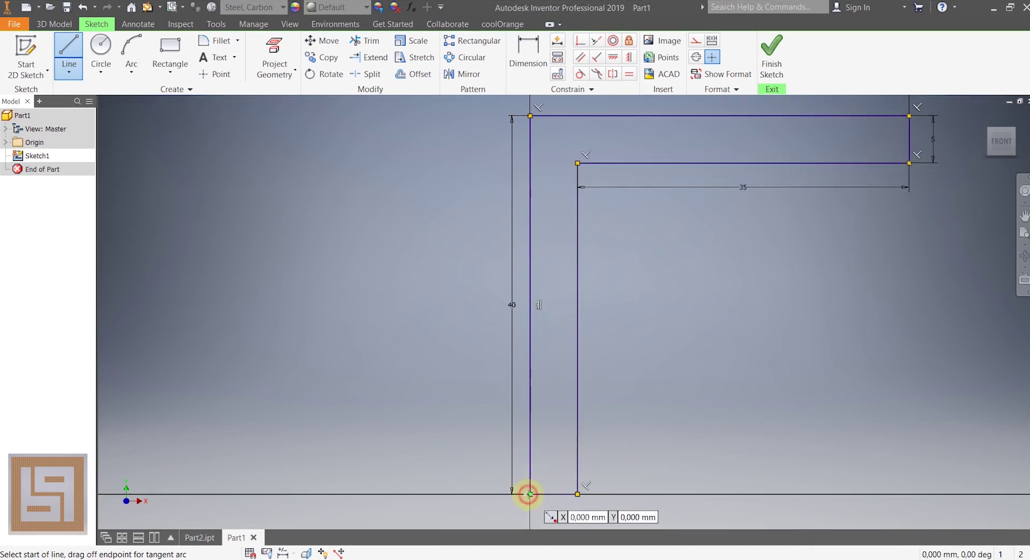
left_click(999, 142)
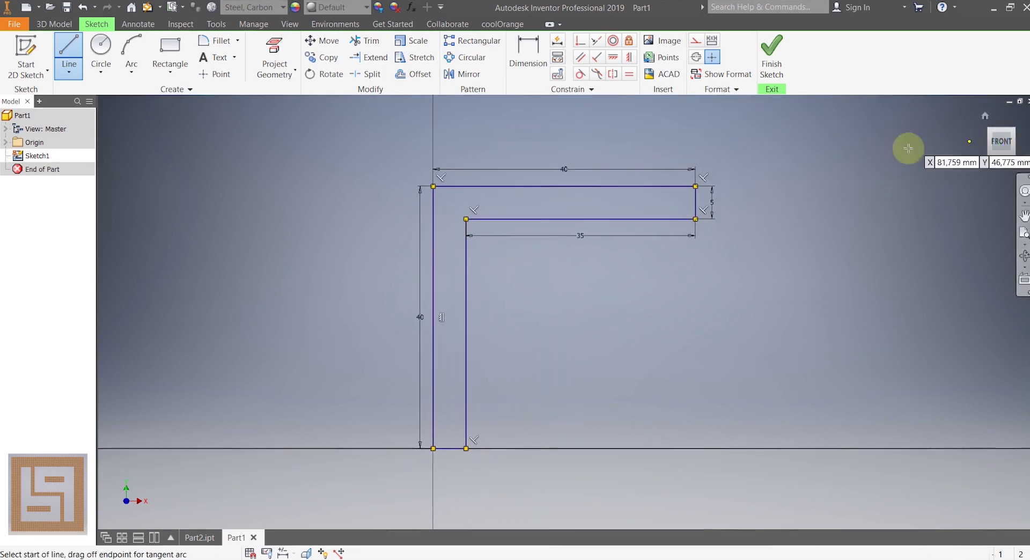
key("Escape")
Copy the whole L profile about 72 mm to the right, using its inner corner as base point.
left_click_drag(729, 167, 399, 457)
left_click(310, 58)
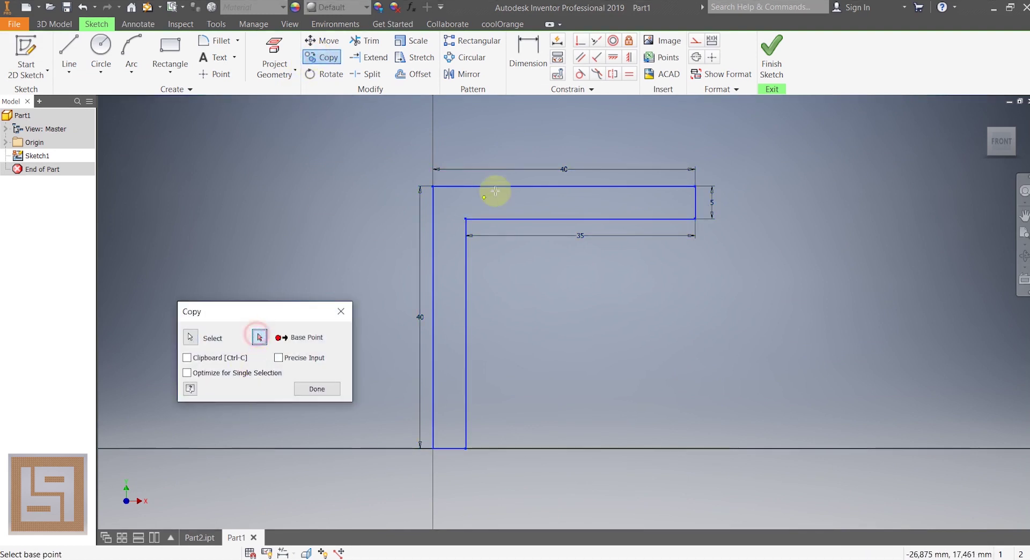
left_click(465, 218)
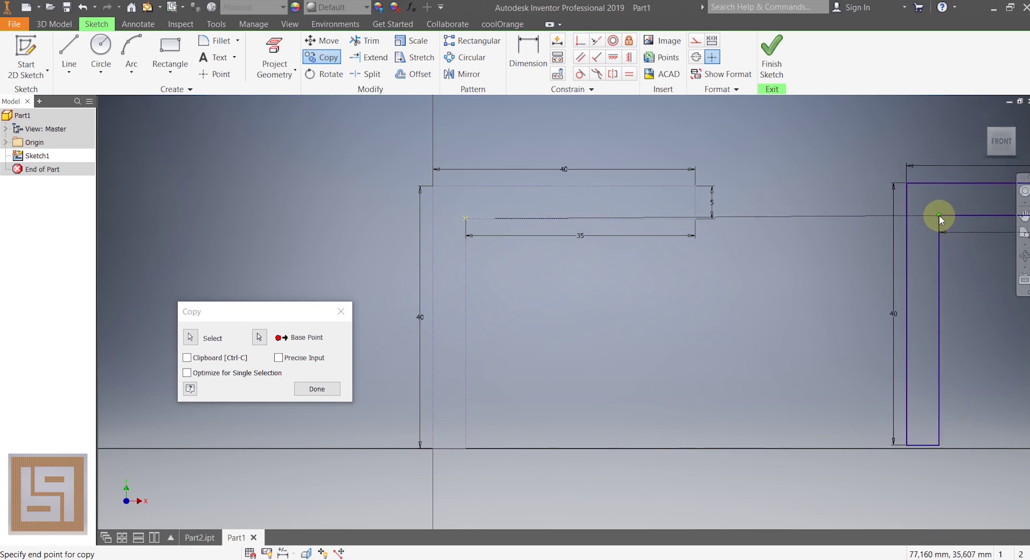
left_click(940, 219)
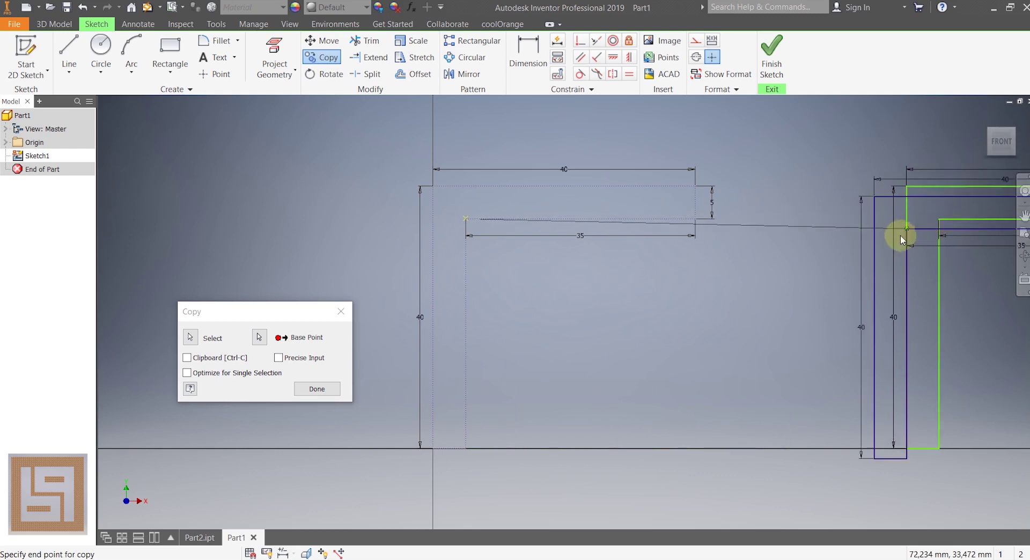
left_click(317, 389)
Rotate the copied L profile 90 degrees clockwise about its outer corner so it mirrors the original.
left_click(1001, 145)
scroll(751, 274, "down", 1)
middle_click_drag(628, 282, 490, 298)
scroll(660, 314, "up", 3)
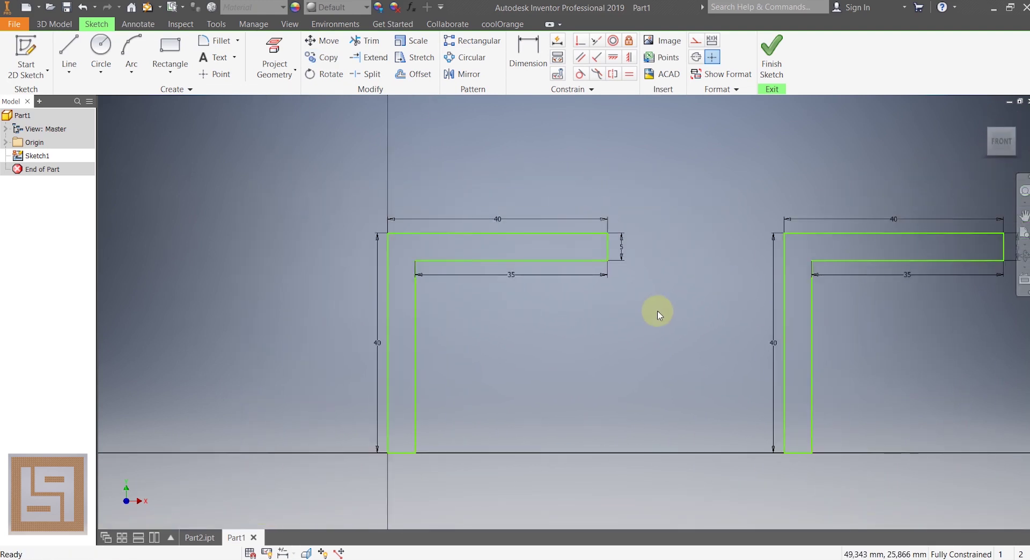
left_click_drag(731, 175, 1014, 516)
left_click(312, 74)
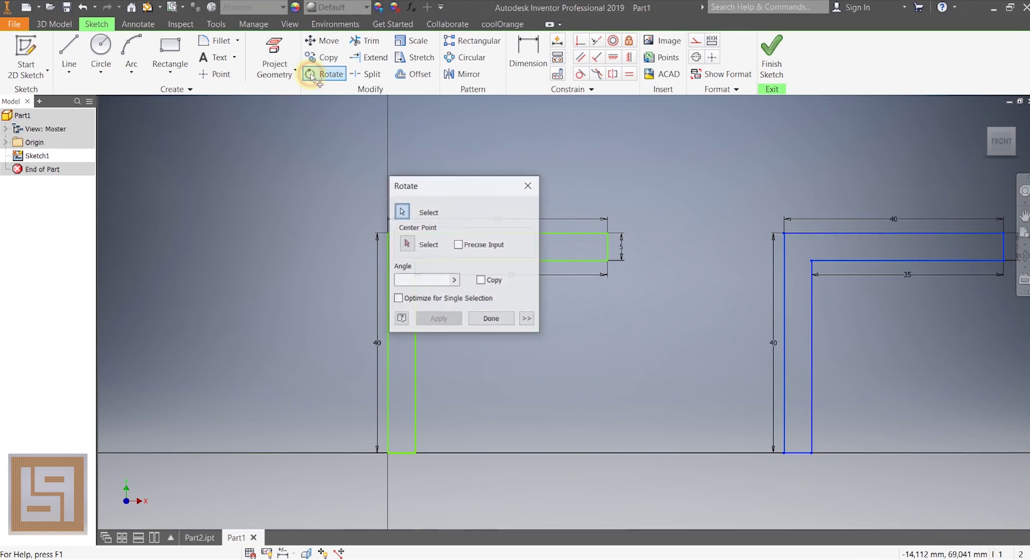
left_click(409, 245)
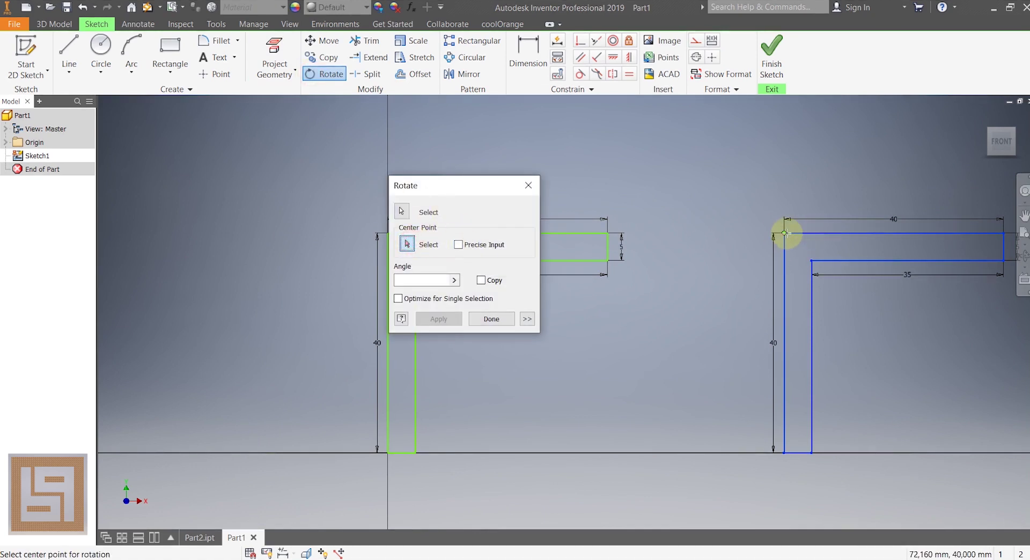
left_click(785, 233)
left_click(466, 318)
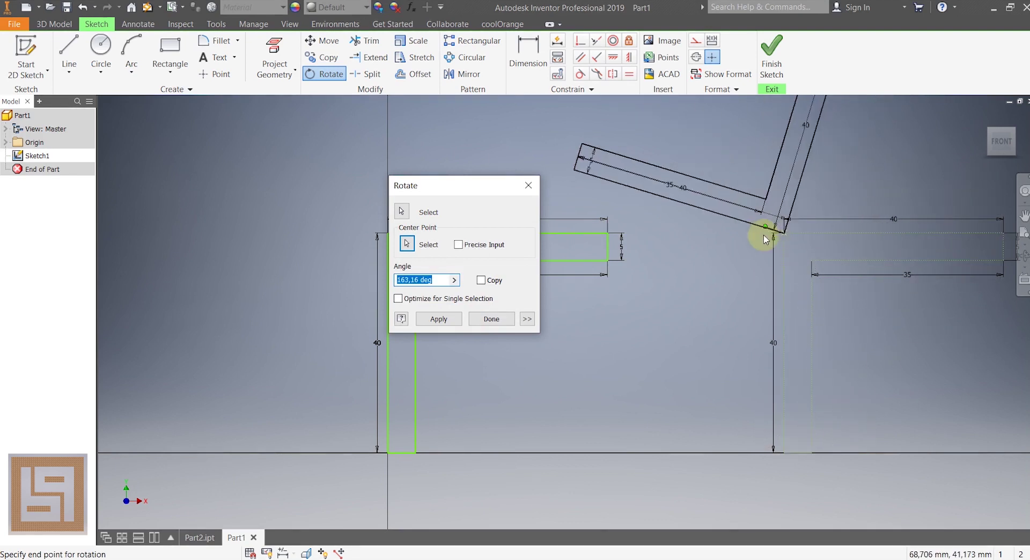
left_click(785, 279)
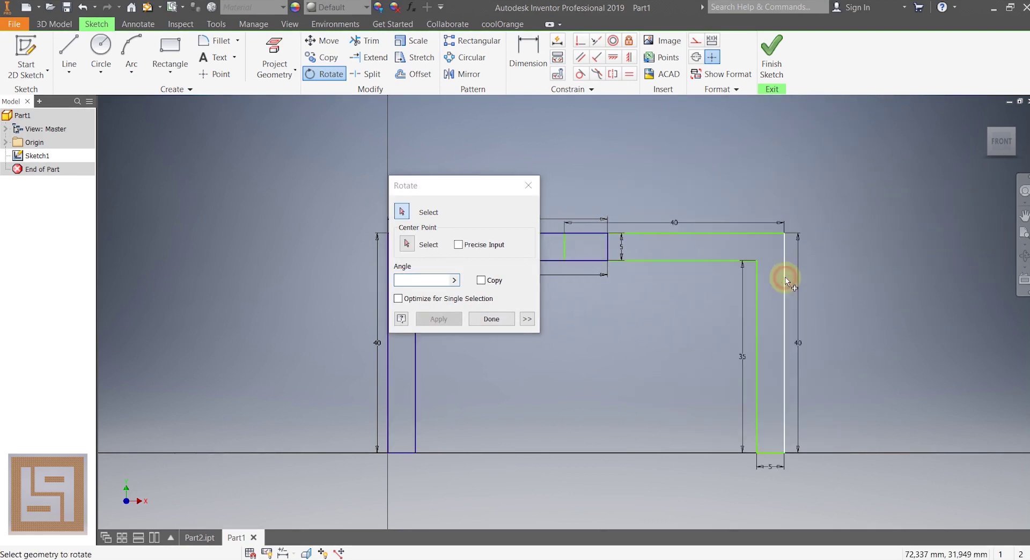
left_click(502, 320)
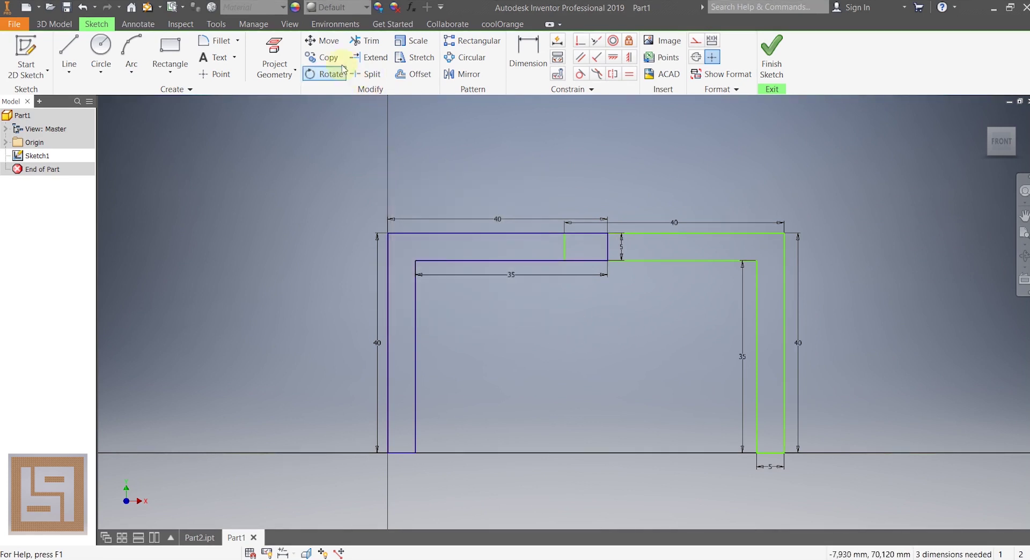
Dimension the distance between the outer vertical edges of the two L profiles as 1520 mm.
left_click(327, 41)
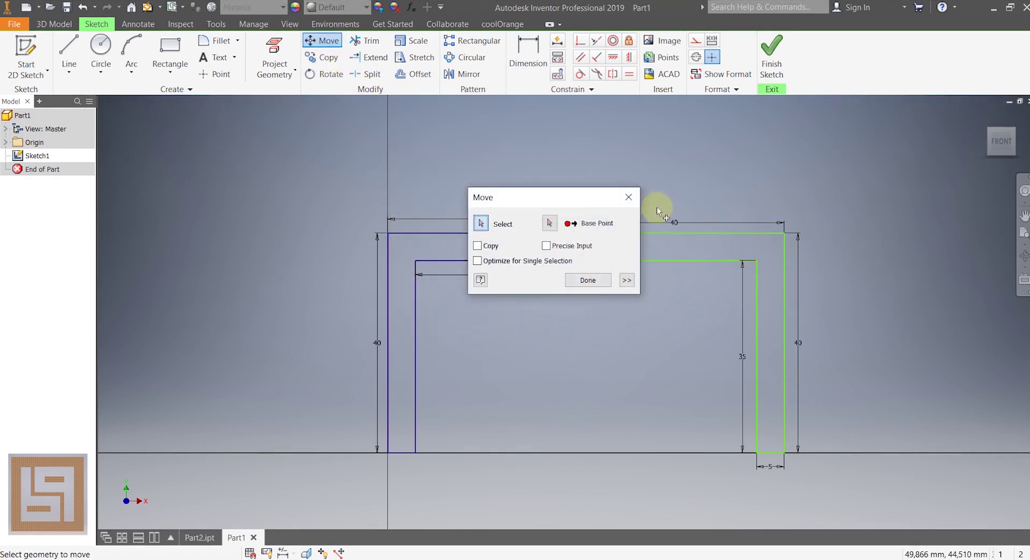
left_click(629, 197)
left_click(528, 53)
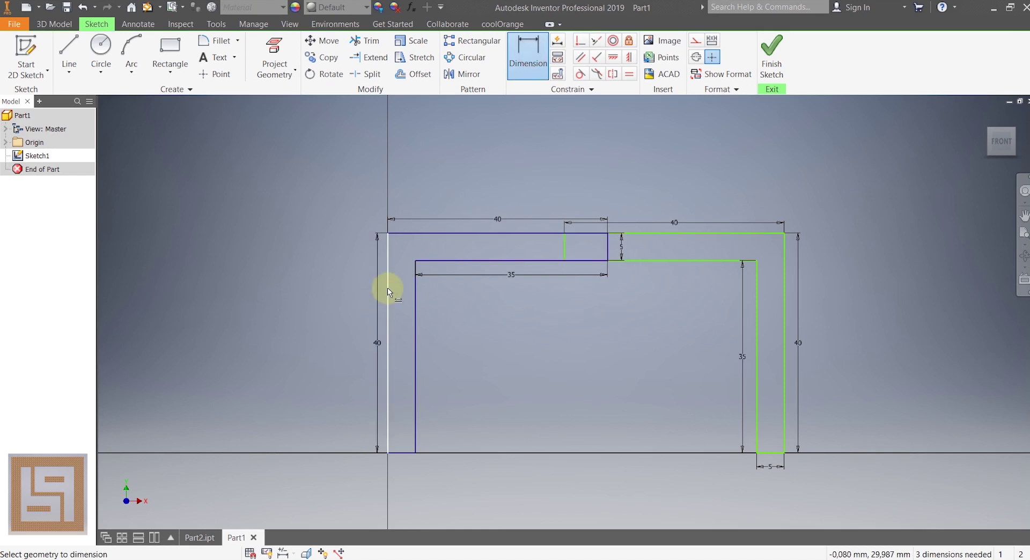
left_click(388, 289)
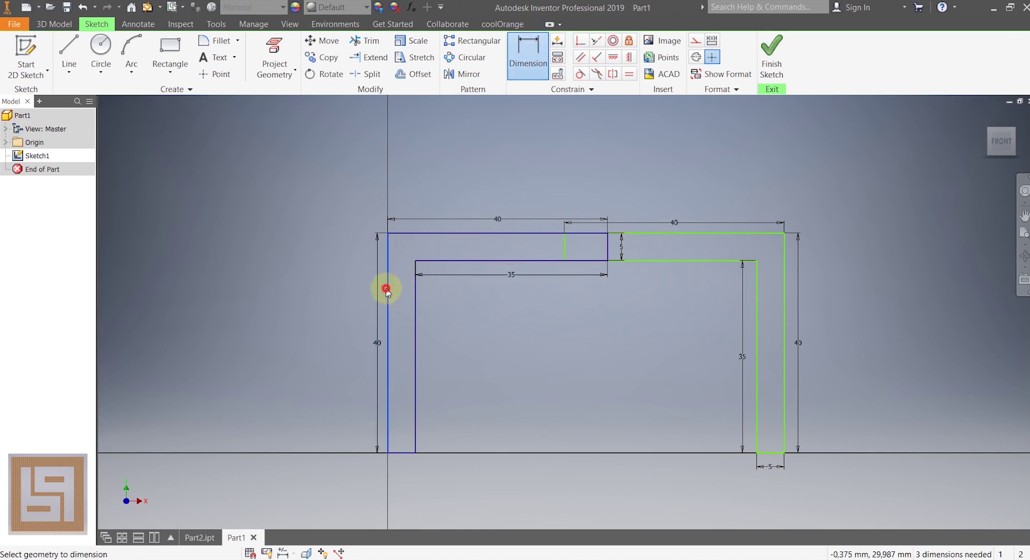
left_click(790, 332)
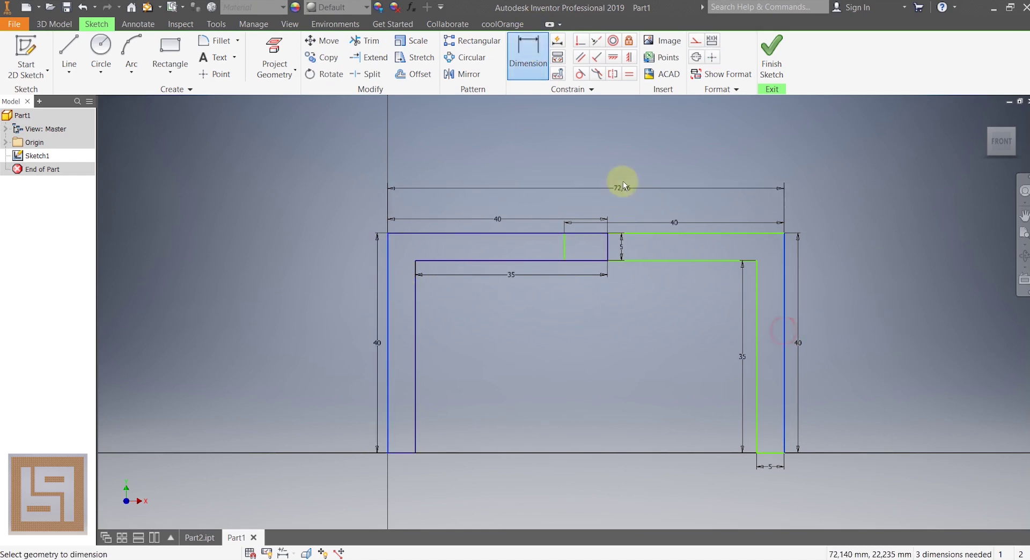
left_click(623, 179)
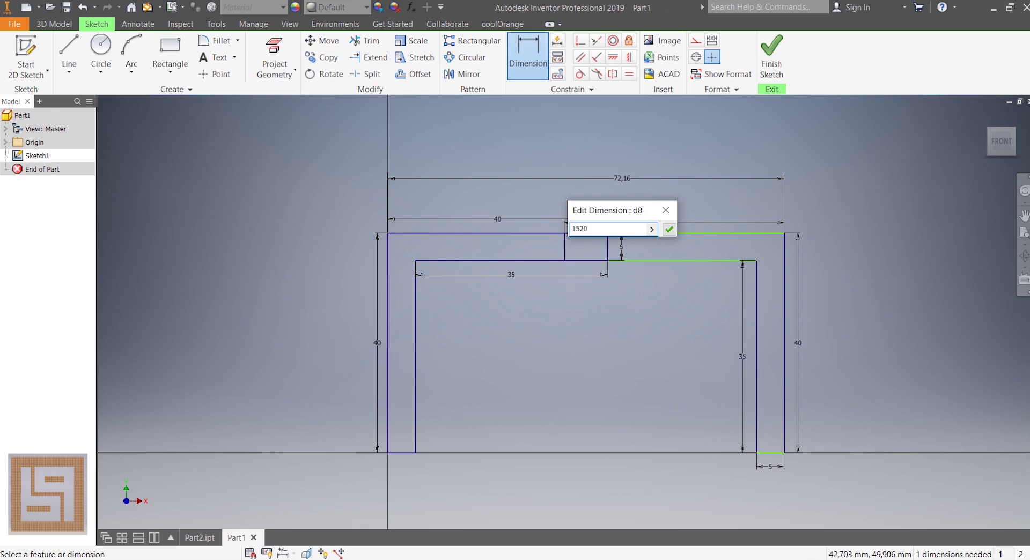
type("1520")
key("Return")
Apply a horizontal constraint between the upper end points of the two L profiles' horizontal legs.
left_click(981, 140)
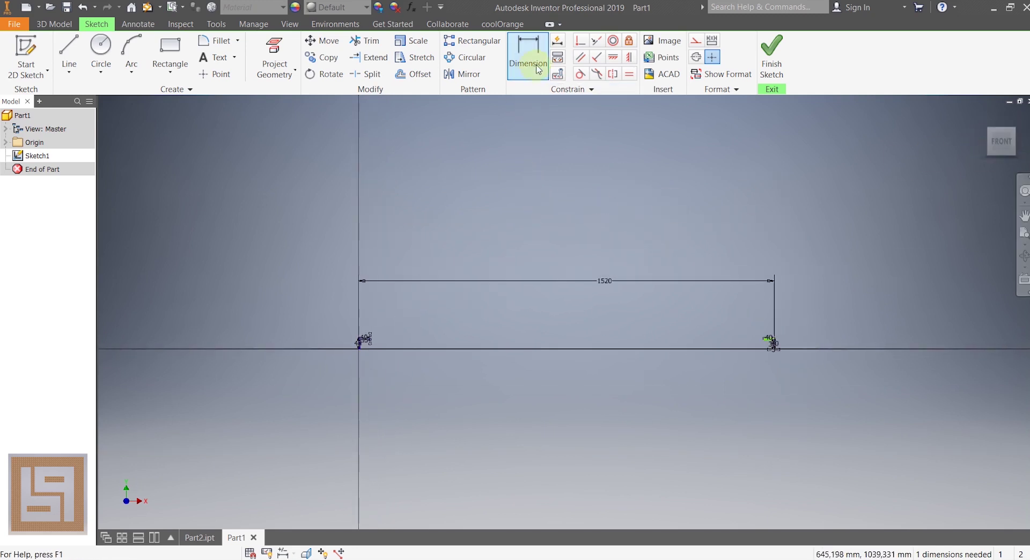
left_click(615, 62)
scroll(772, 334, "up", 3)
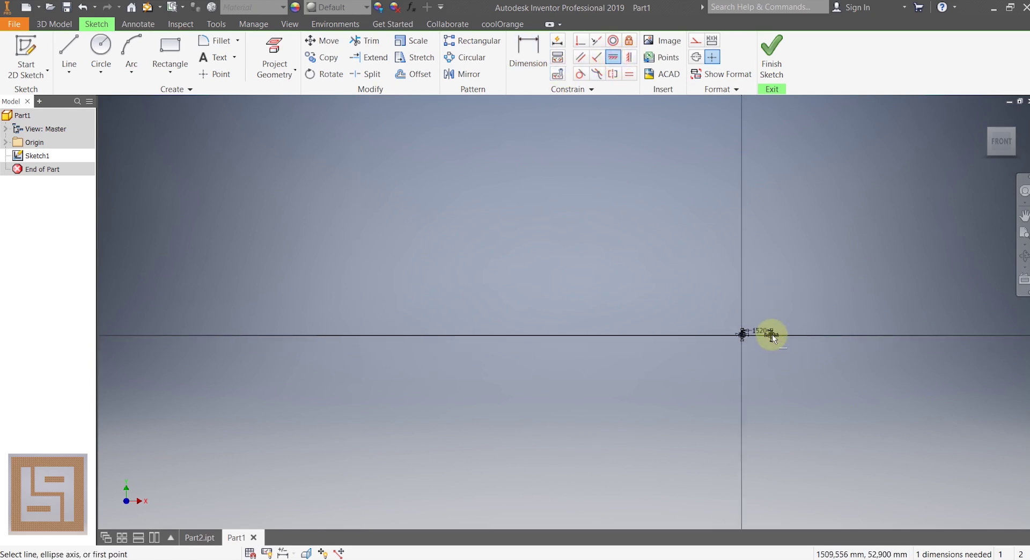
scroll(757, 342, "up", 5)
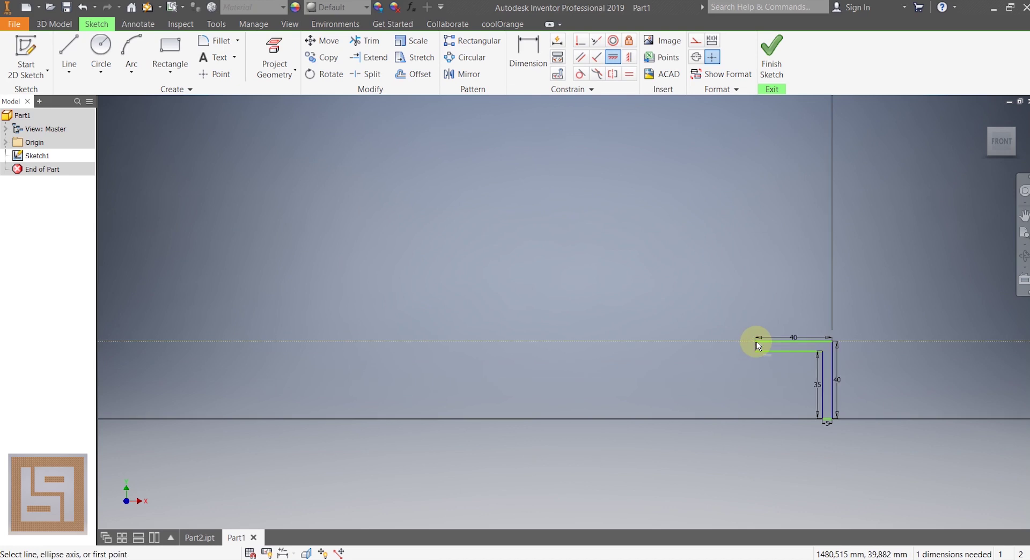
left_click(753, 339)
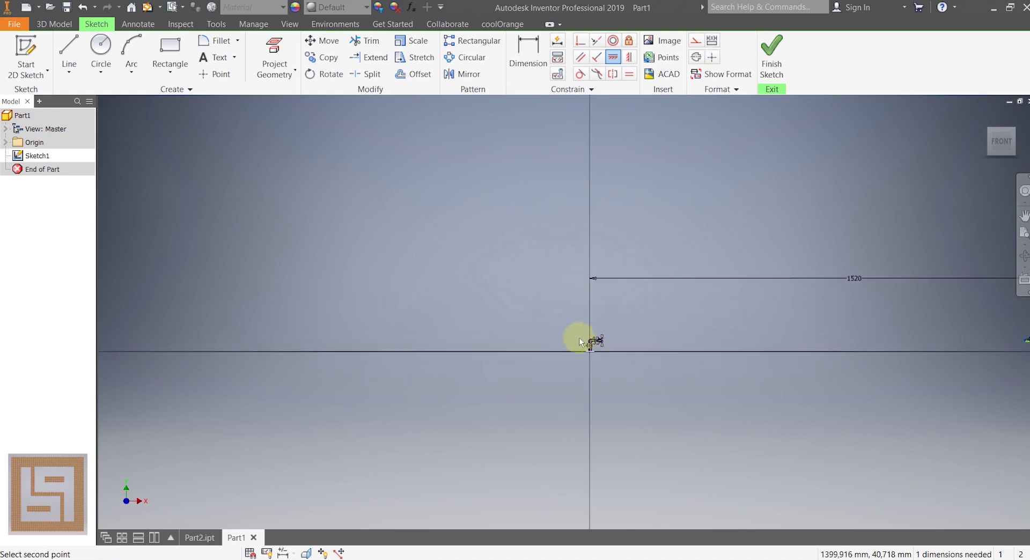
left_click(717, 341)
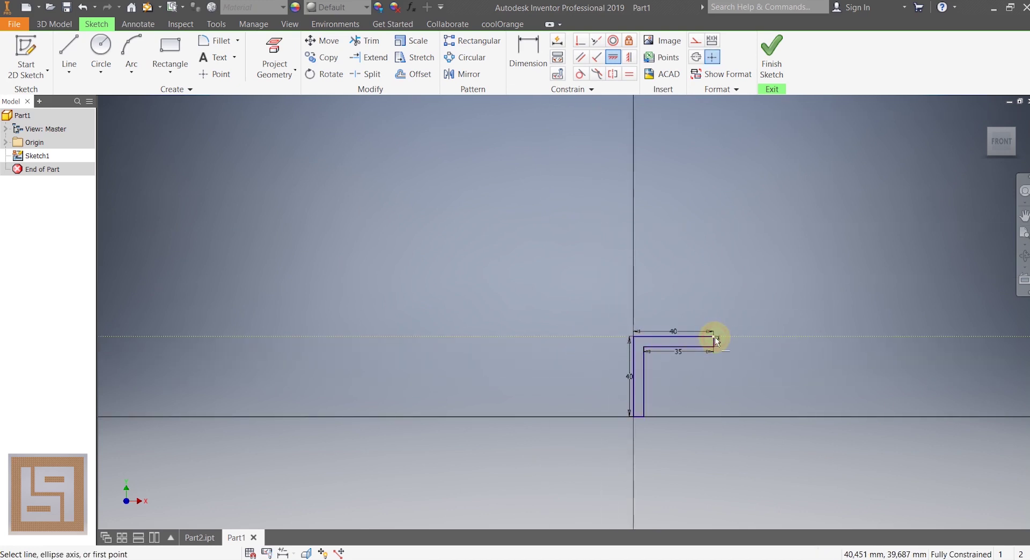
left_click(1000, 140)
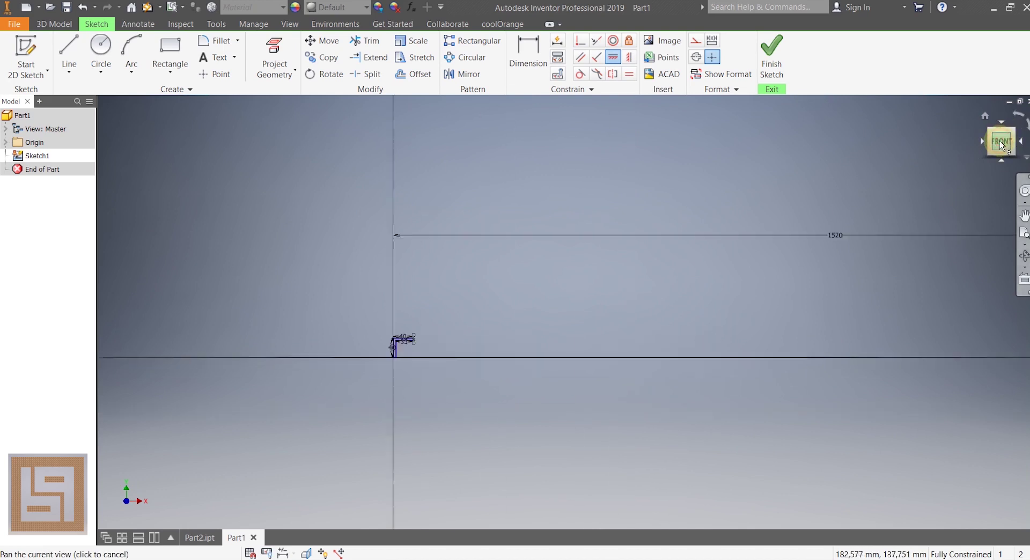
Extrude both L profiles 2000 mm as a new solid.
scroll(606, 364, "up", 4)
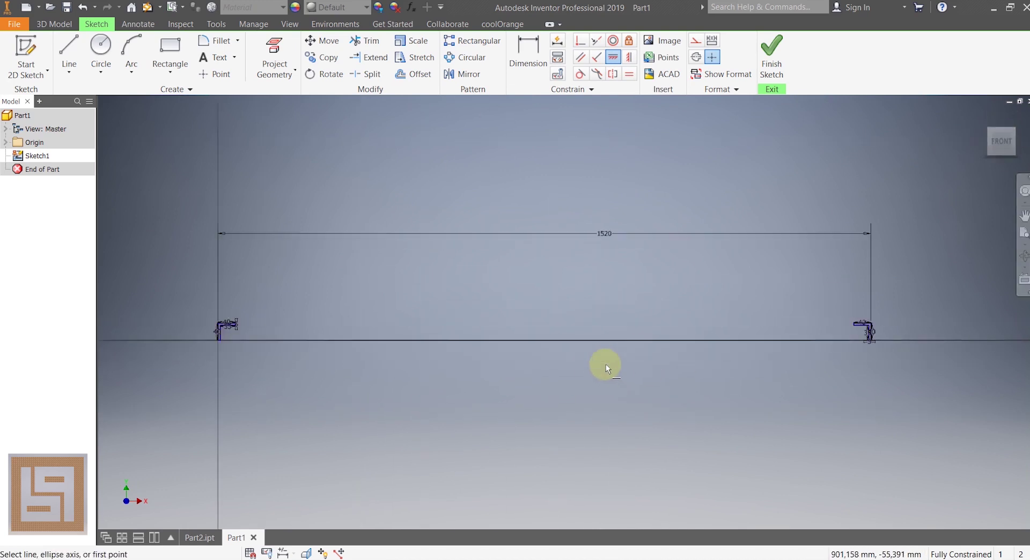
scroll(607, 364, "down", 5)
scroll(387, 338, "up", 5)
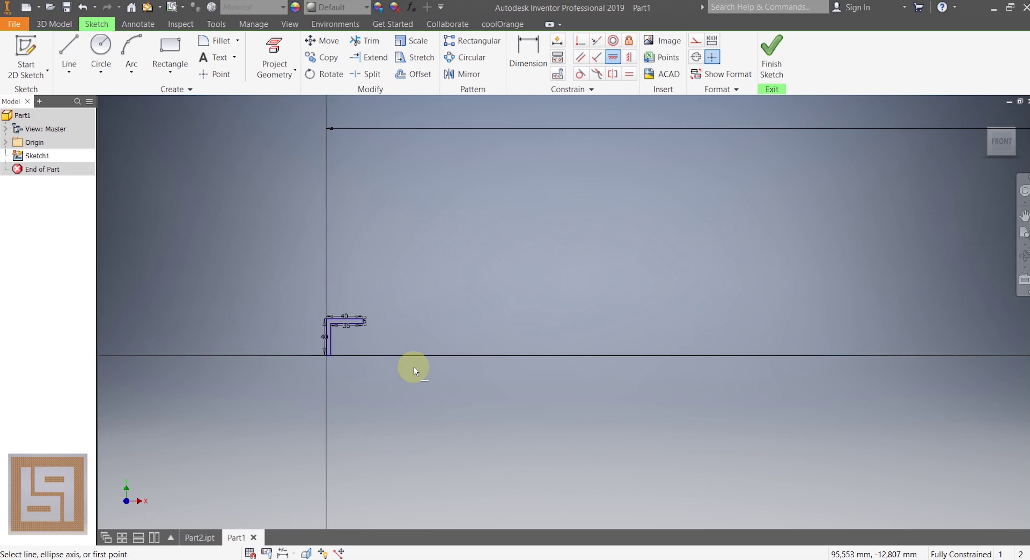
left_click(54, 24)
left_click(65, 58)
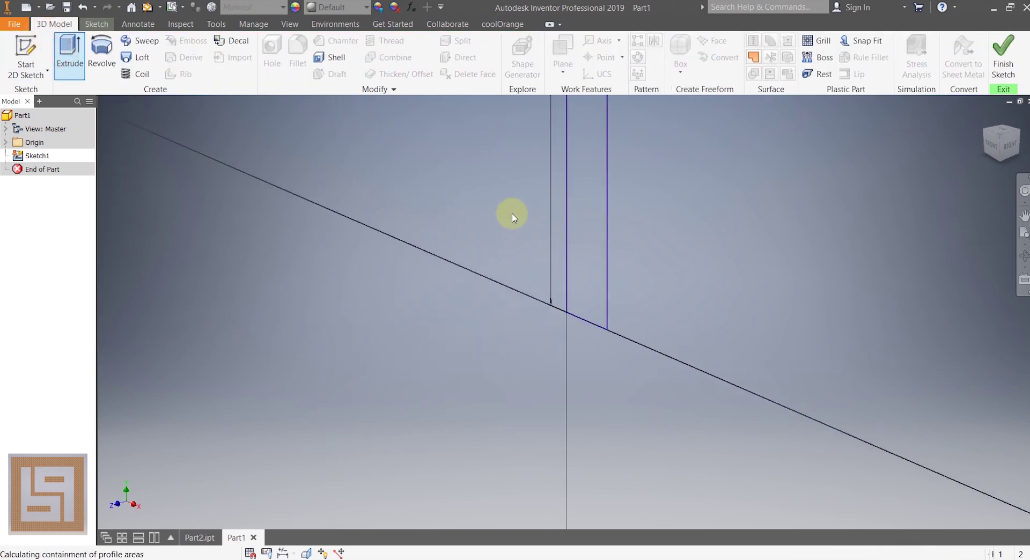
left_click(1000, 149)
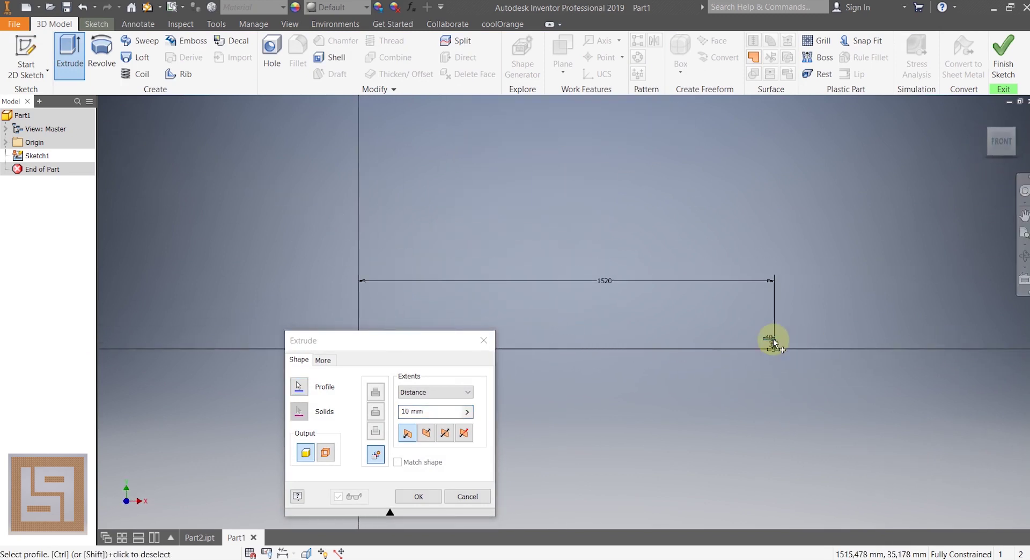
double_click(410, 411)
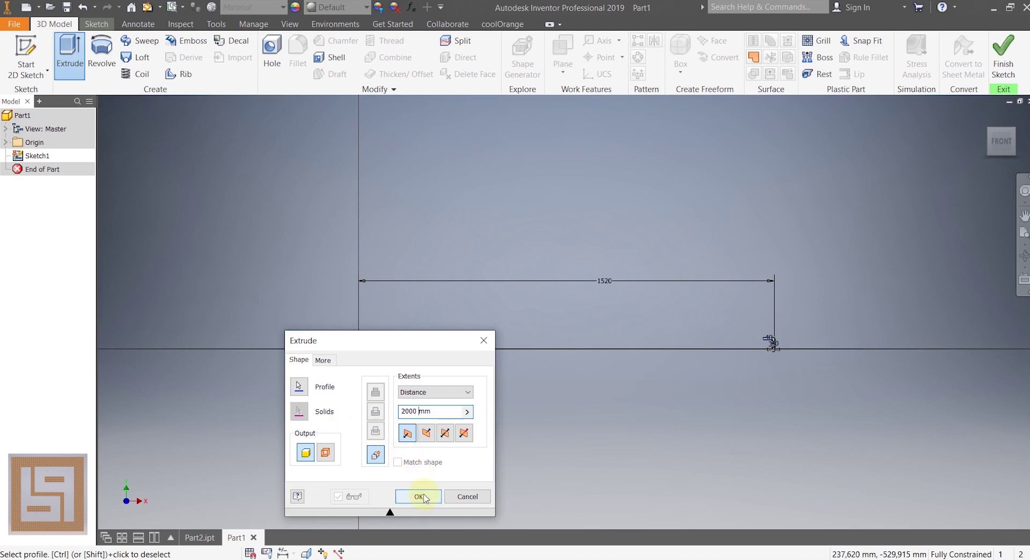
mouse_move(1001, 141)
left_mouse_down()
mouse_move(988, 175)
mouse_move(925, 150)
mouse_move(859, 154)
left_mouse_up()
middle_click_drag(858, 154, 920, 189, "shift")
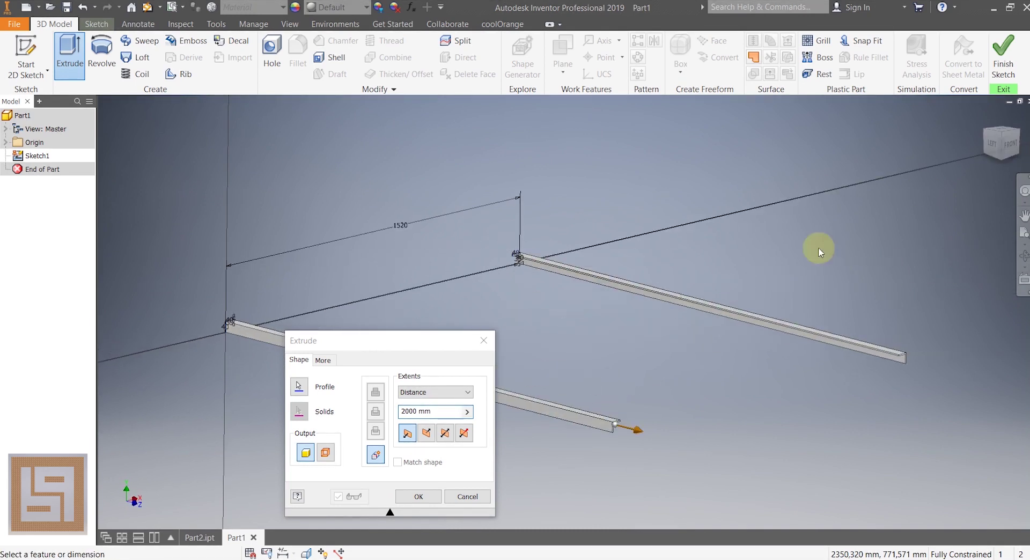
left_click(417, 496)
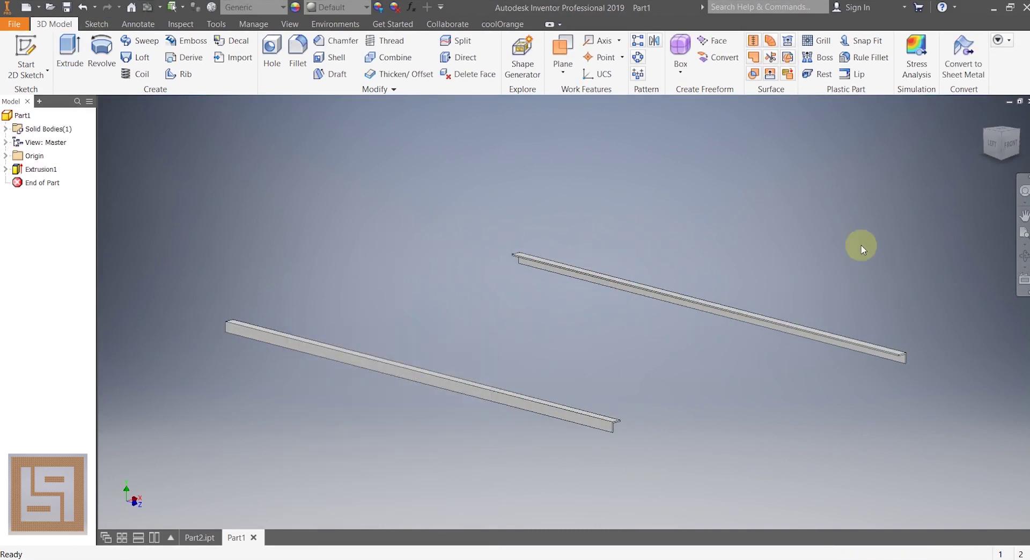
Start a sketch on the top face of the left L rail and draw a narrow rectangle about 47 mm high between the rails.
left_click(1001, 150)
left_click(24, 51)
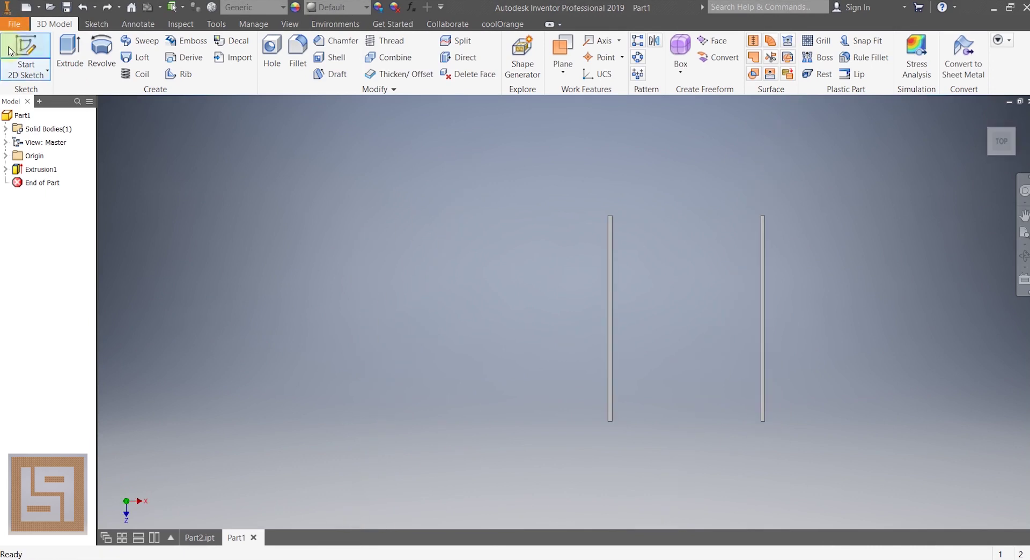
left_click(611, 247)
left_click(180, 49)
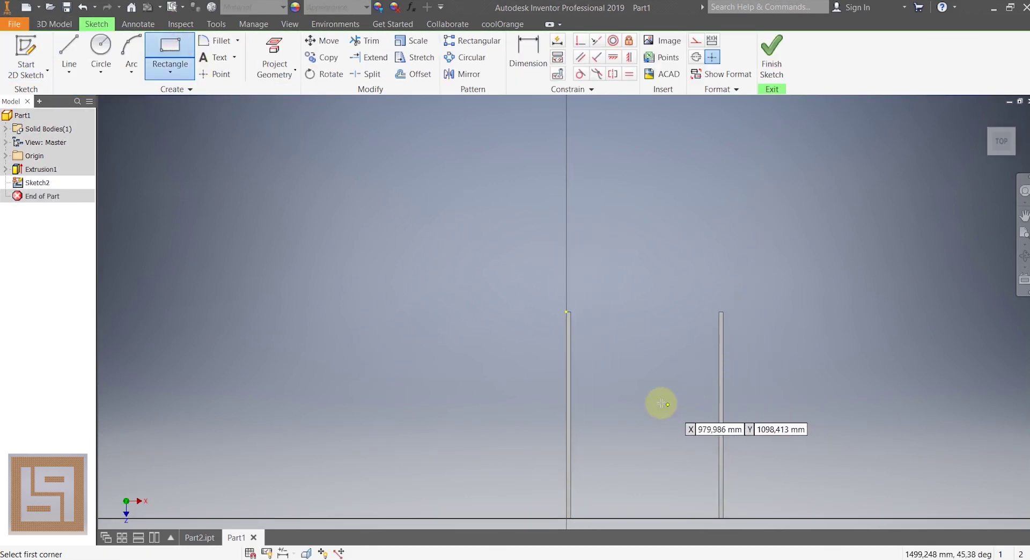
left_click(639, 375)
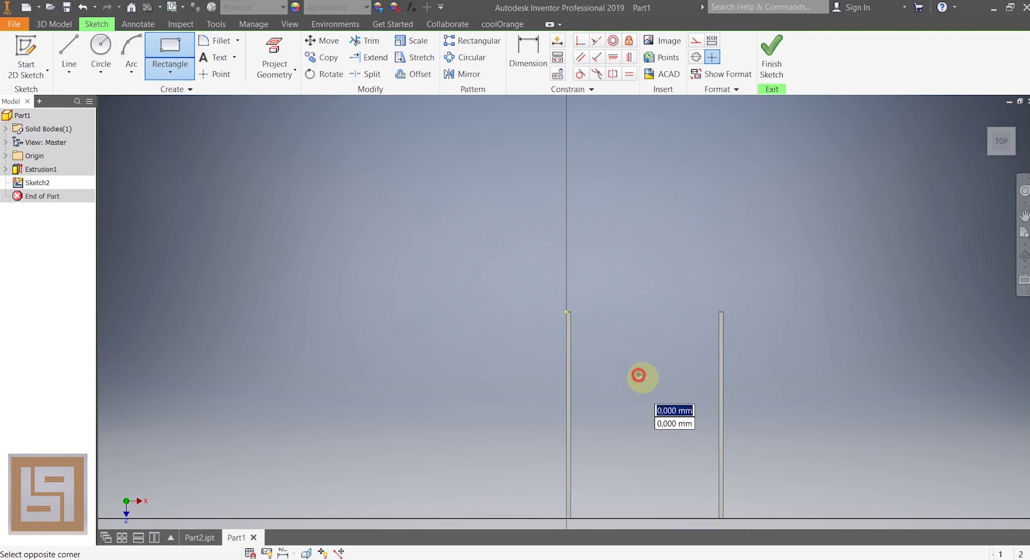
left_click(671, 379)
Dimension the rectangle's height as 40 mm.
key("d")
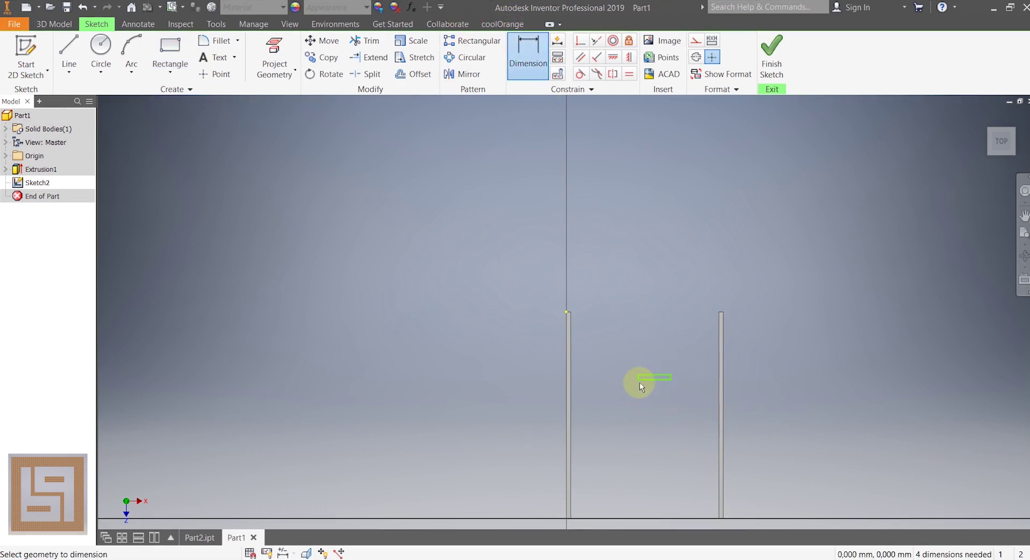
left_click(648, 381)
left_click(816, 383)
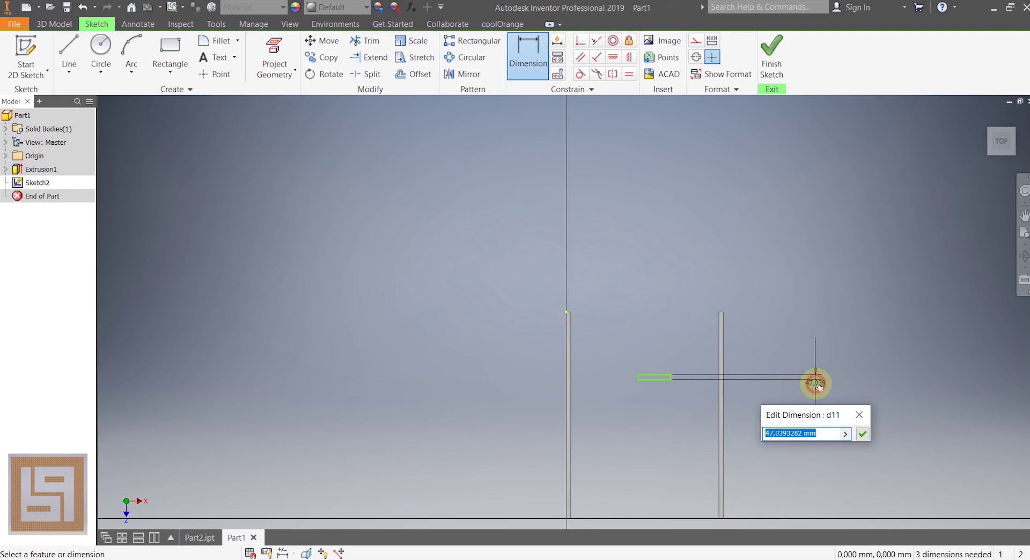
type("40")
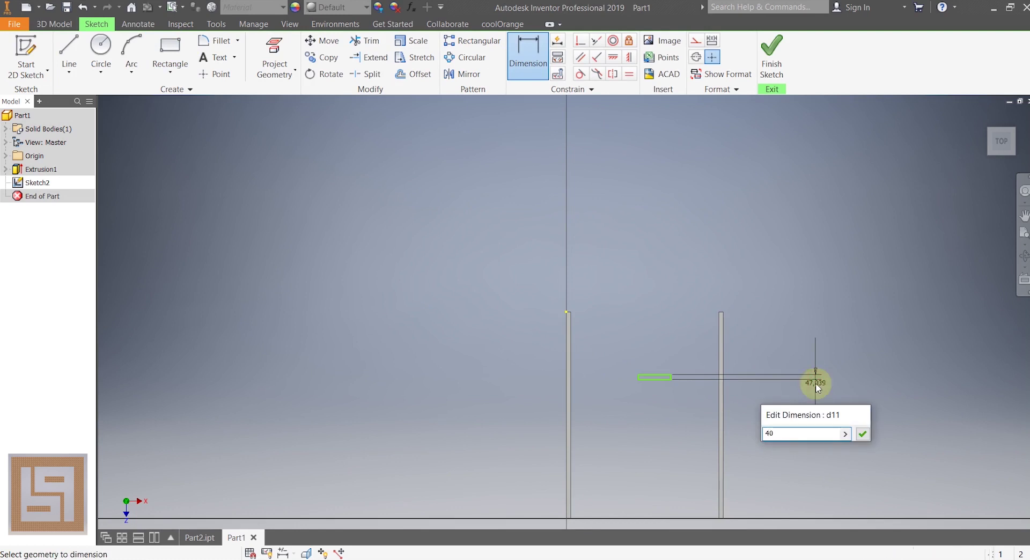
key("Return")
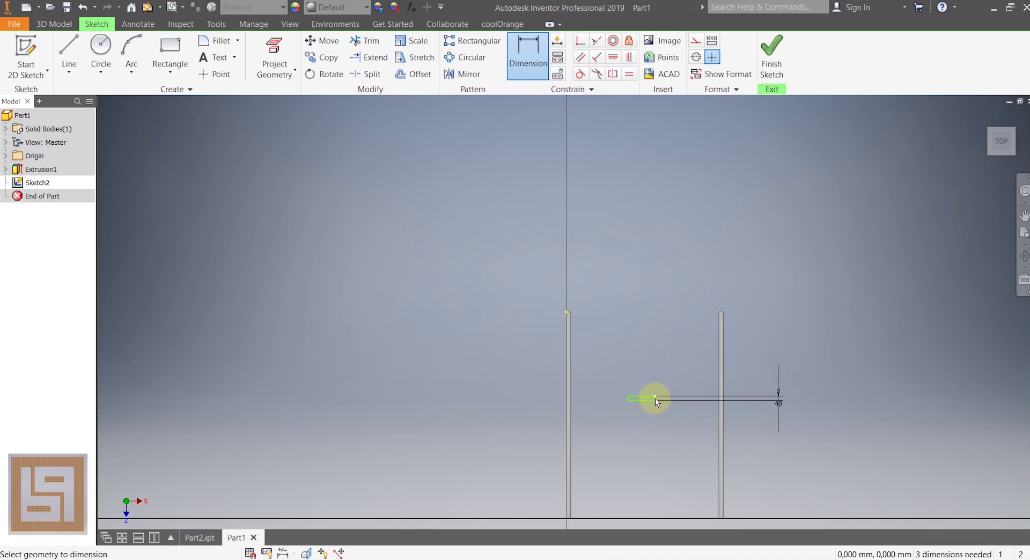
Dimension the gaps between the rectangle's short sides and the inner edges of the two rails as 0 mm.
scroll(645, 410, "down", 3)
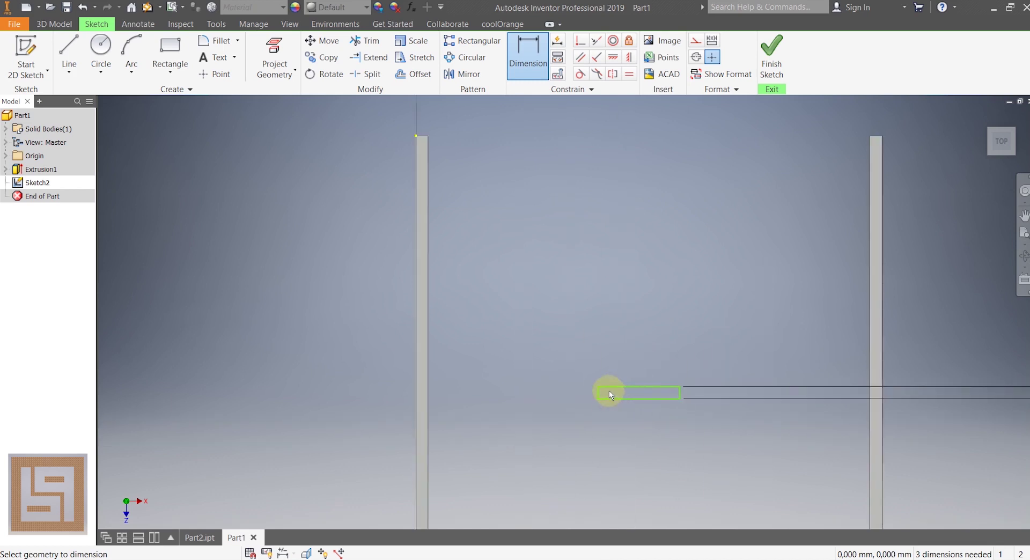
left_click(436, 379)
left_click(548, 350)
type("0")
key("Return")
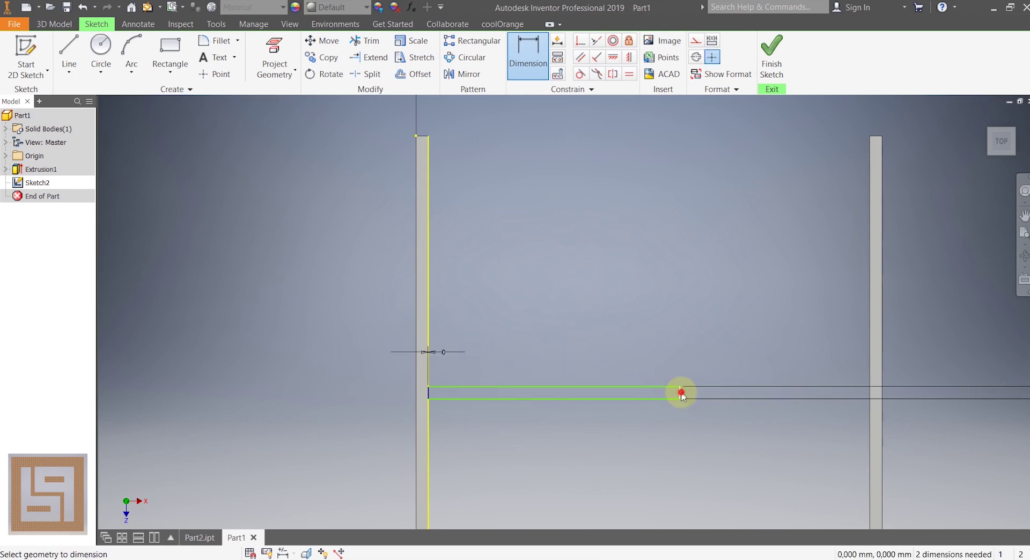
left_click(868, 355)
type("0")
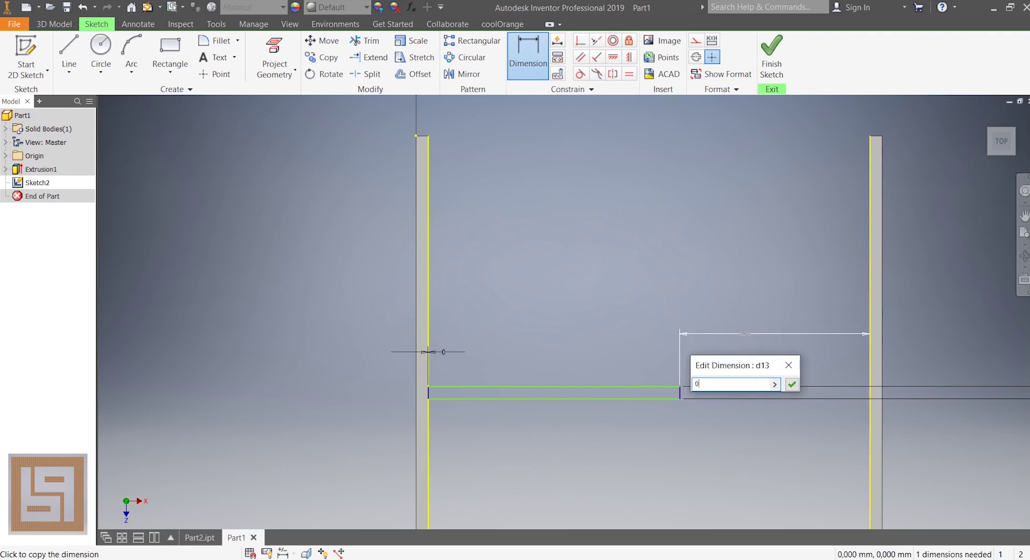
key("Return")
Apply a horizontal constraint between the midpoint of the rectangle's right side and the midpoint of the right rail's inner edge.
left_click(613, 57)
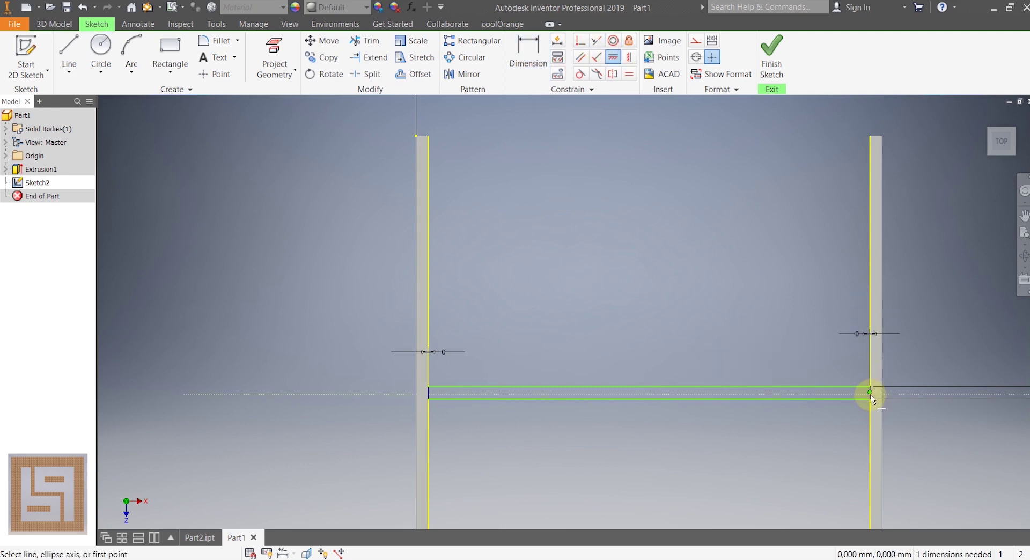
left_click(870, 443)
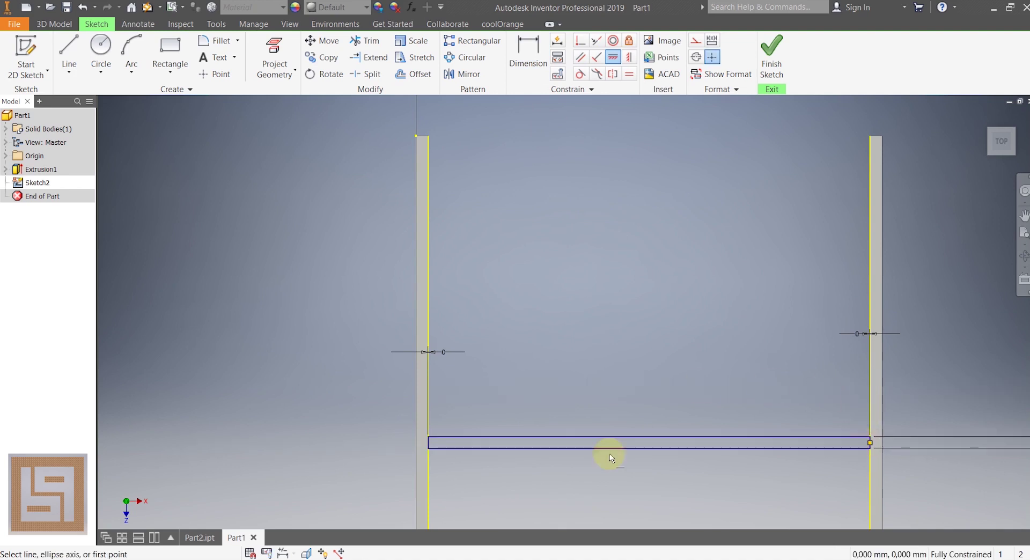
left_click(1000, 144)
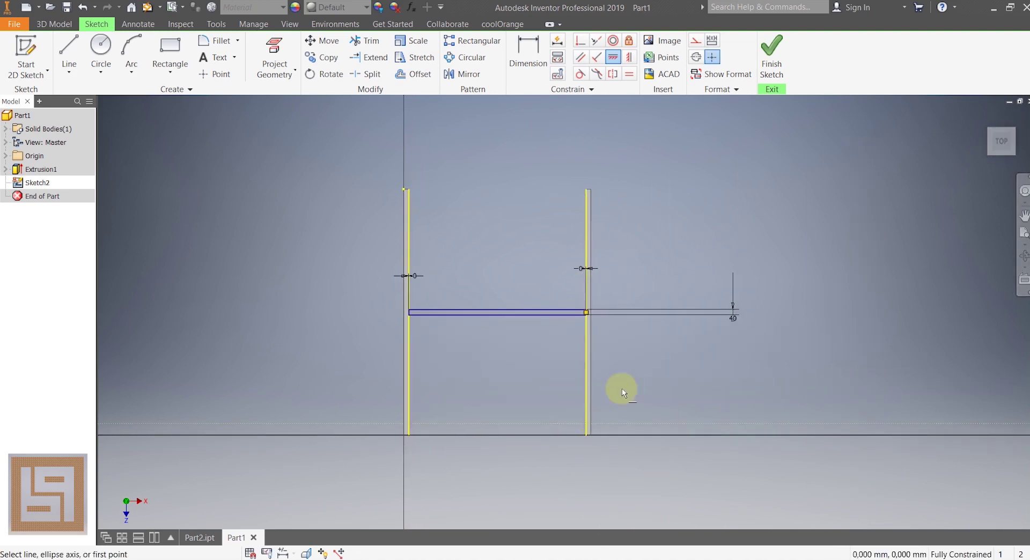
Set up a rectangular pattern of the crossbar rectangle along the left rail toward its upper end, with 3 instances spaced 500 mm.
left_click(479, 40)
left_click_drag(334, 258, 200, 265)
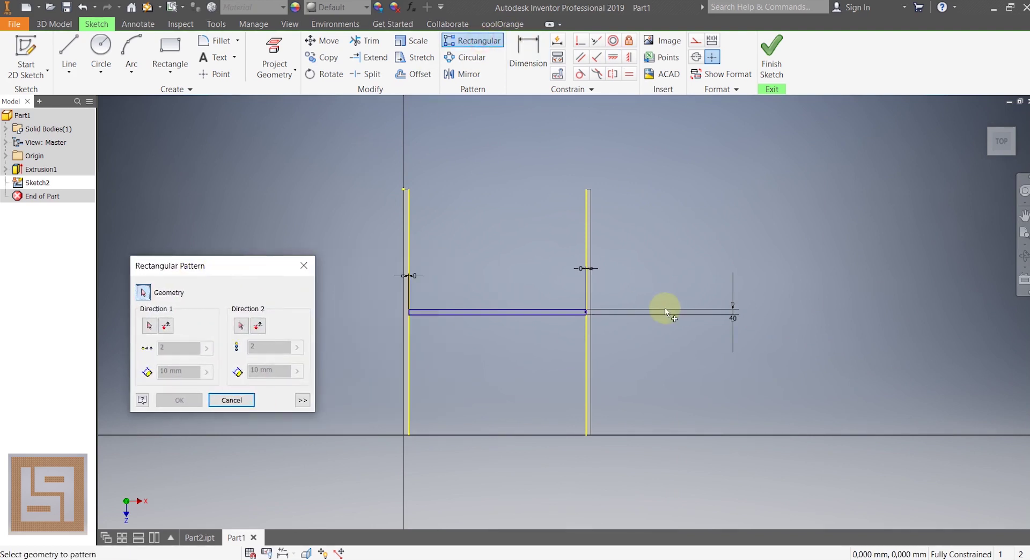
left_click_drag(590, 303, 395, 340)
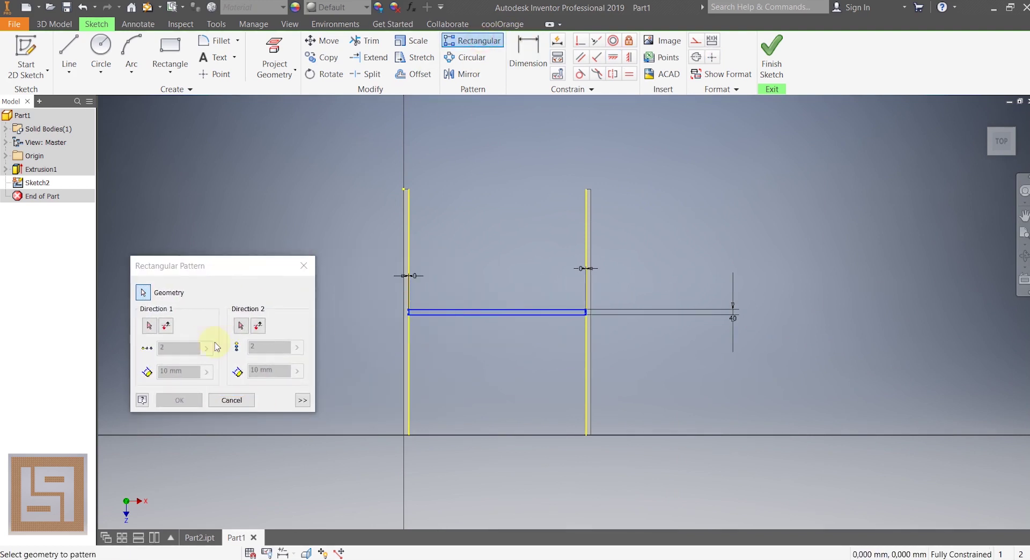
left_click(149, 326)
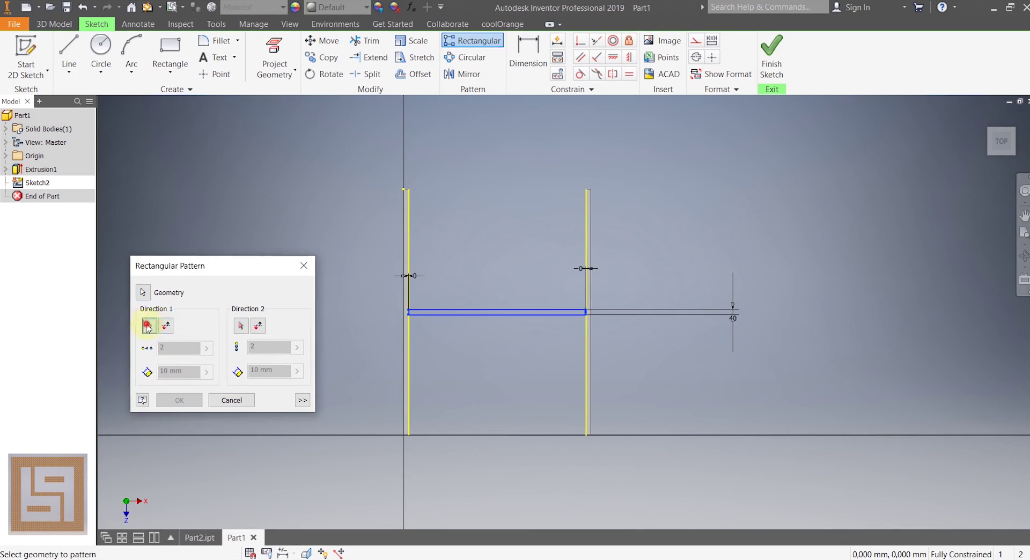
left_click(408, 310)
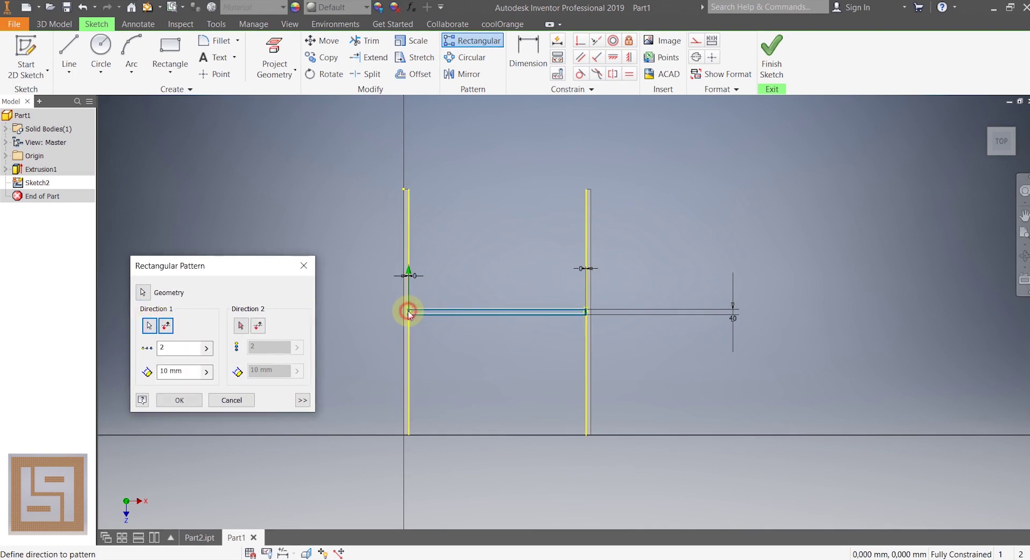
double_click(164, 371)
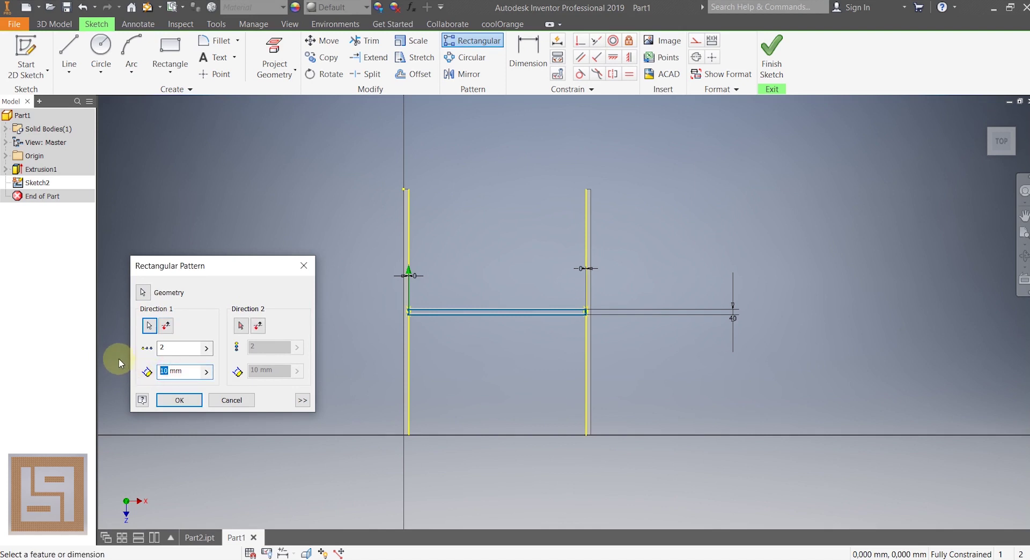
type("500")
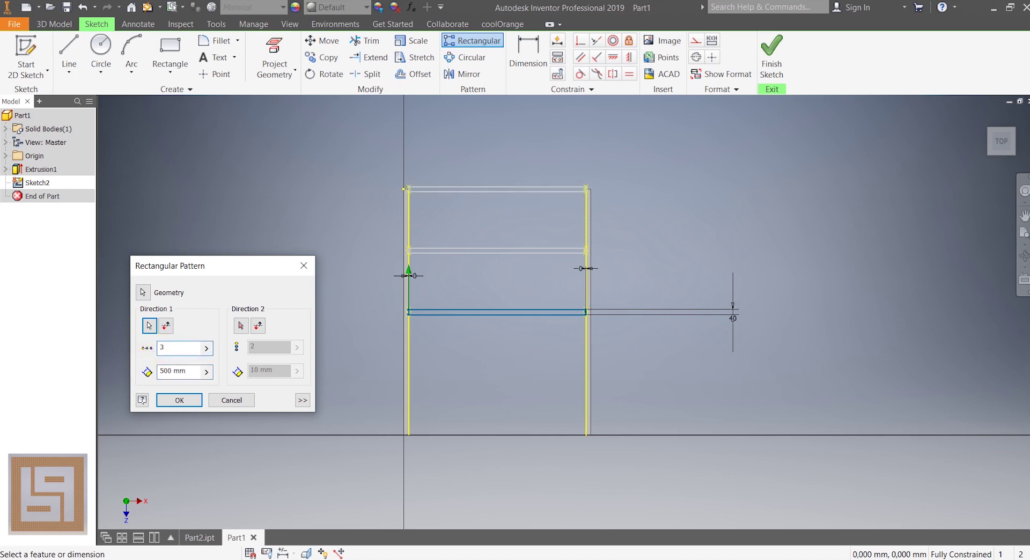
Change the pattern spacing to 490 mm and create the crossbar pattern.
double_click(172, 371)
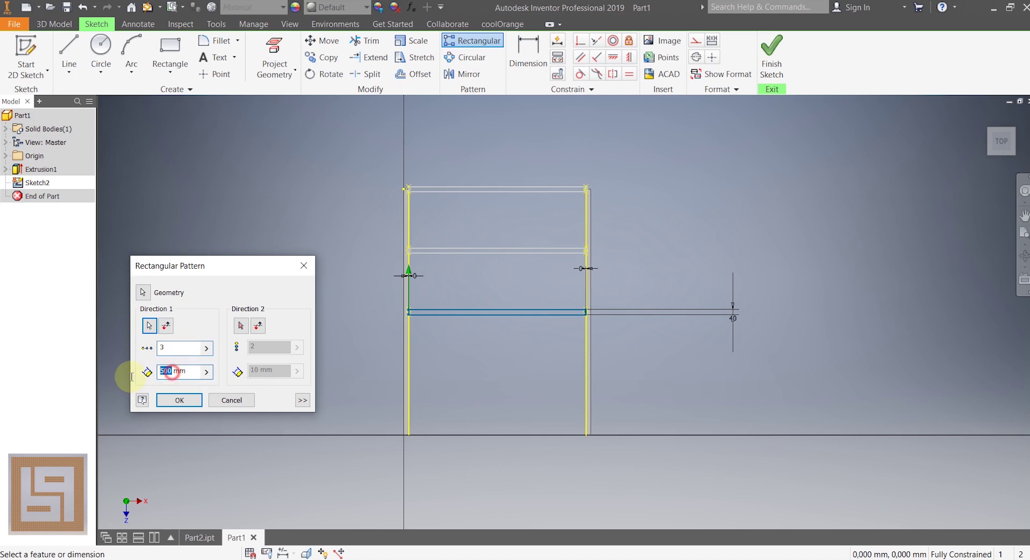
type("490")
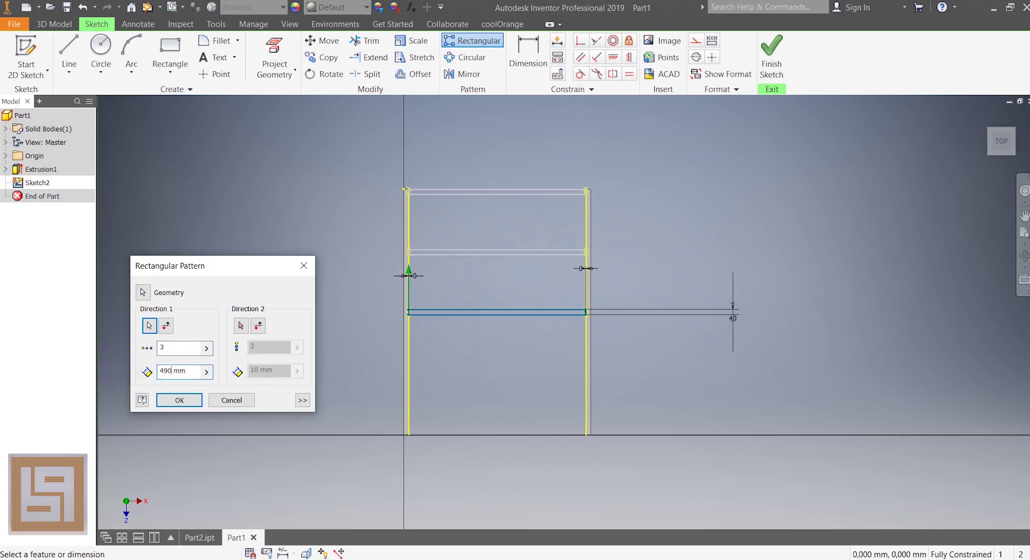
scroll(414, 203, "up", 5)
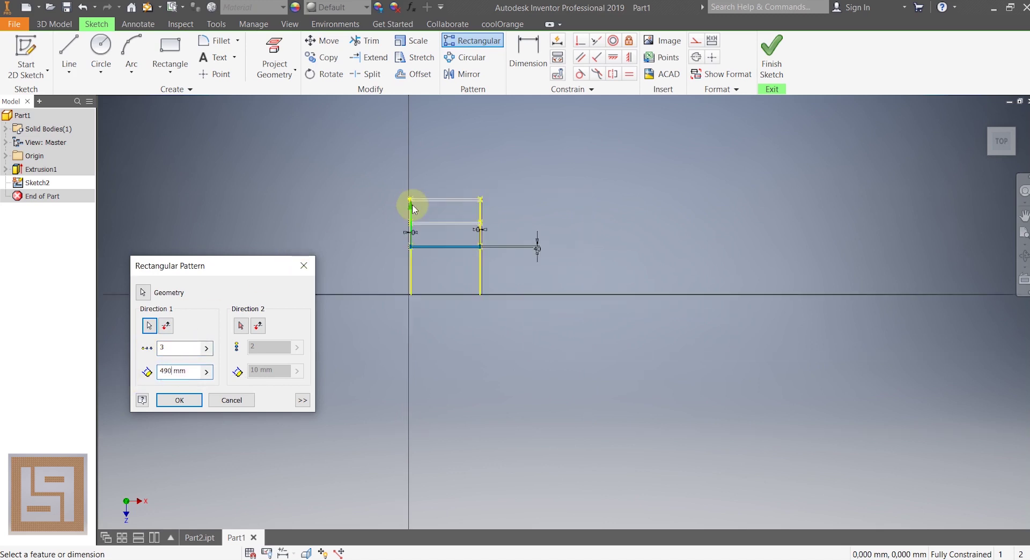
scroll(413, 209, "down", 10)
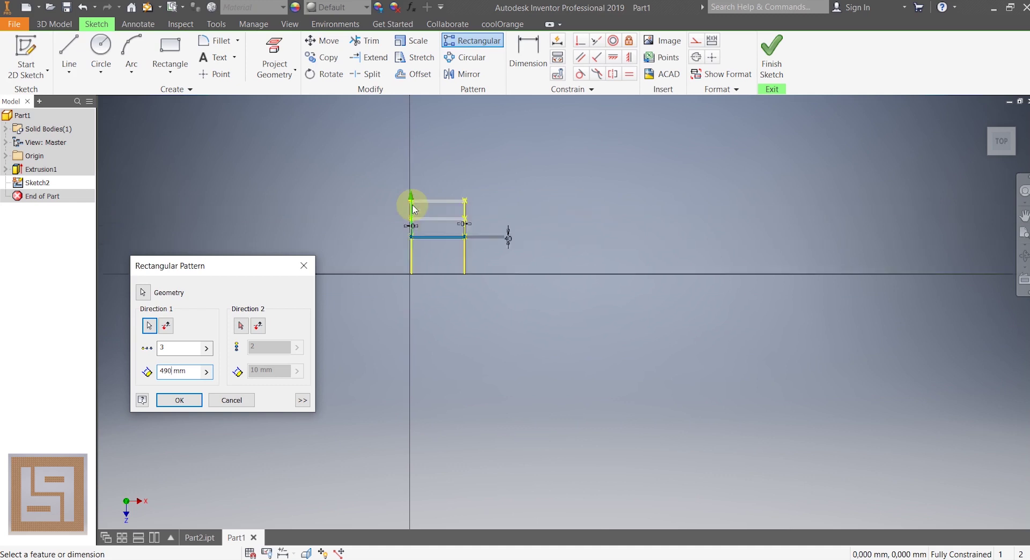
scroll(412, 205, "up", 2)
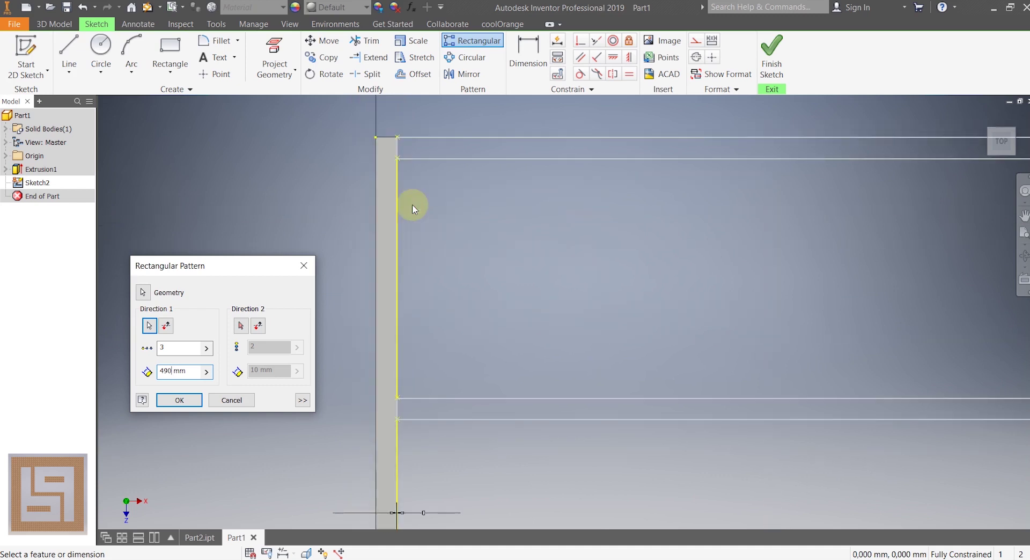
left_click(180, 400)
Pattern the middle crossbar rectangle along the left rail toward its lower end, with 3 instances spaced 490 mm.
left_click(1002, 141)
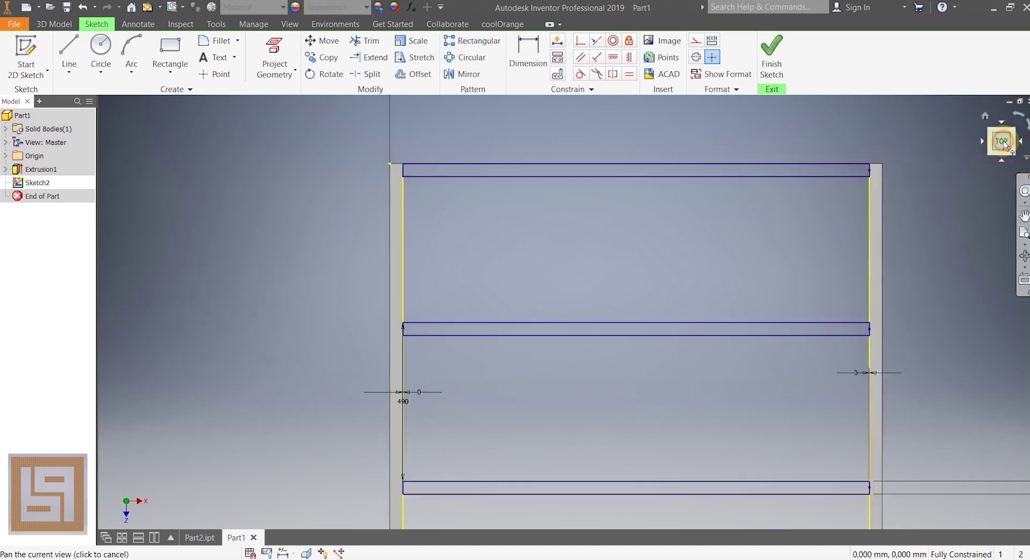
left_click_drag(639, 297, 425, 327)
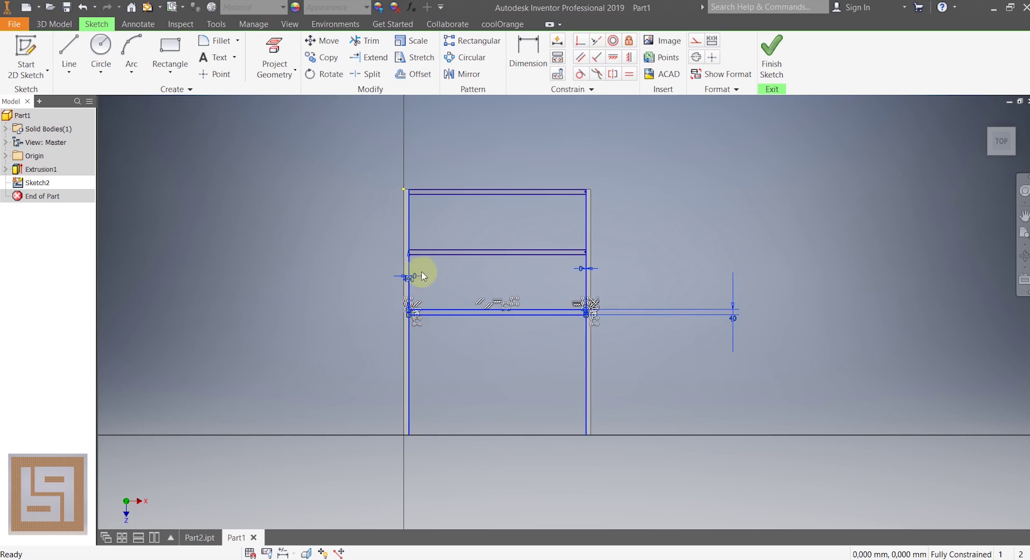
left_click(409, 232)
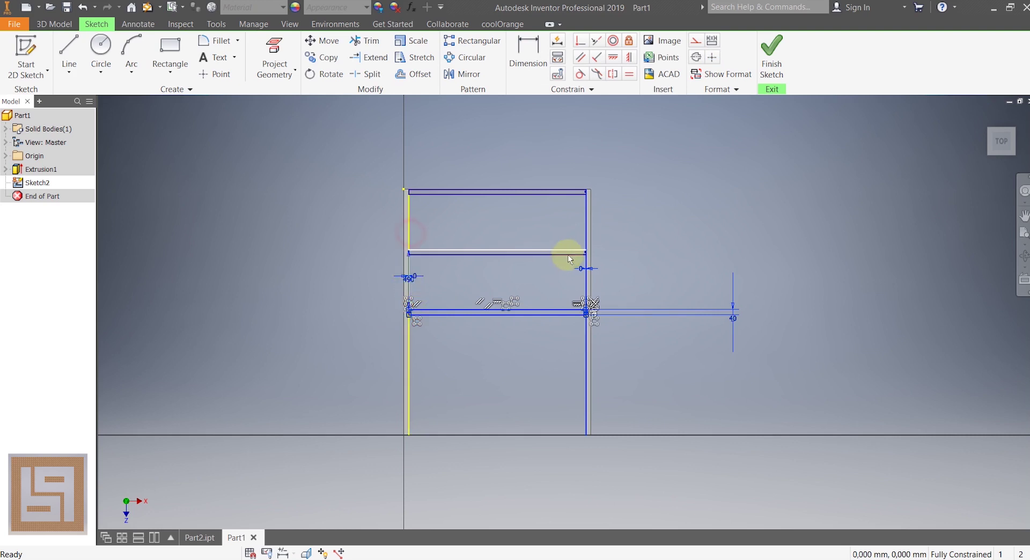
left_click(473, 41)
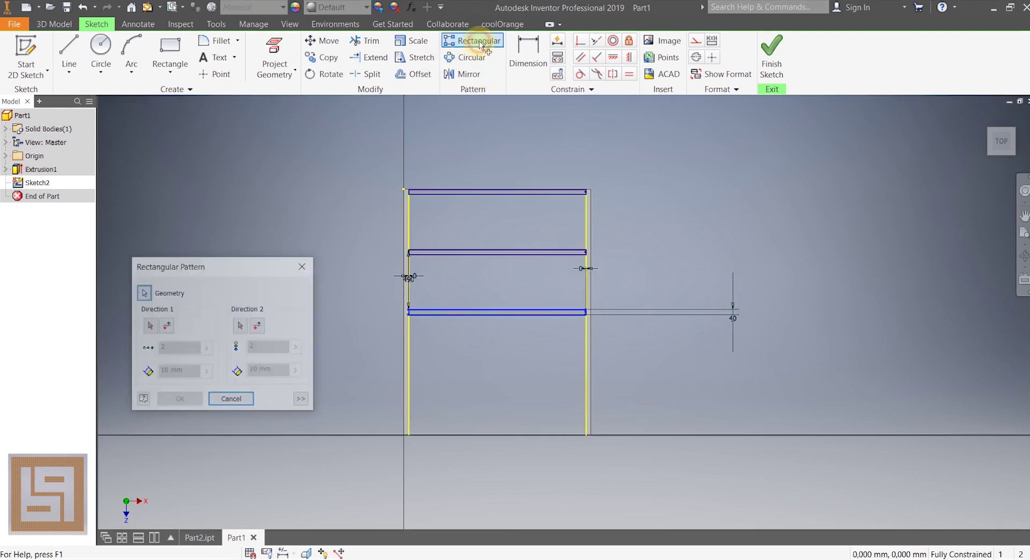
left_click(149, 326)
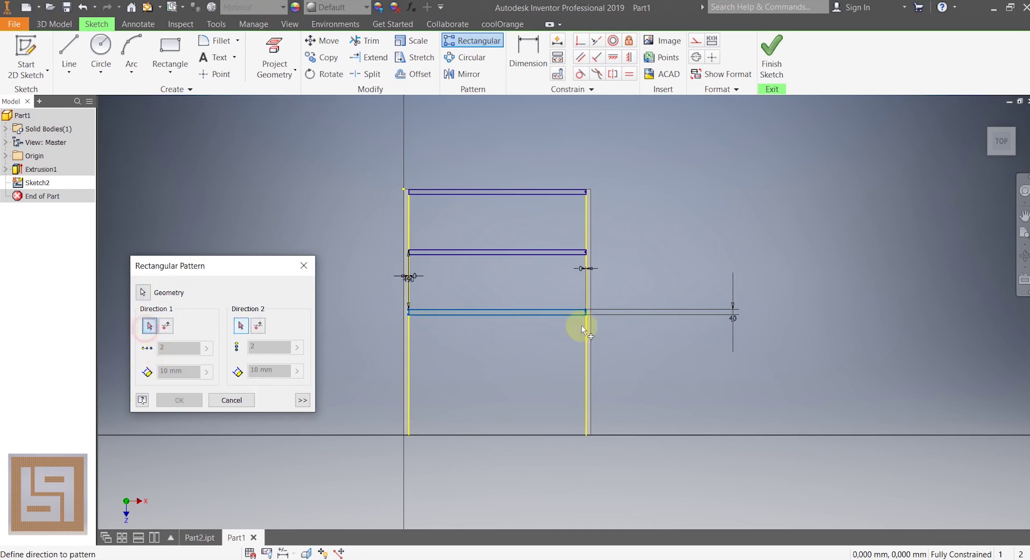
left_click(409, 313)
left_click(166, 327)
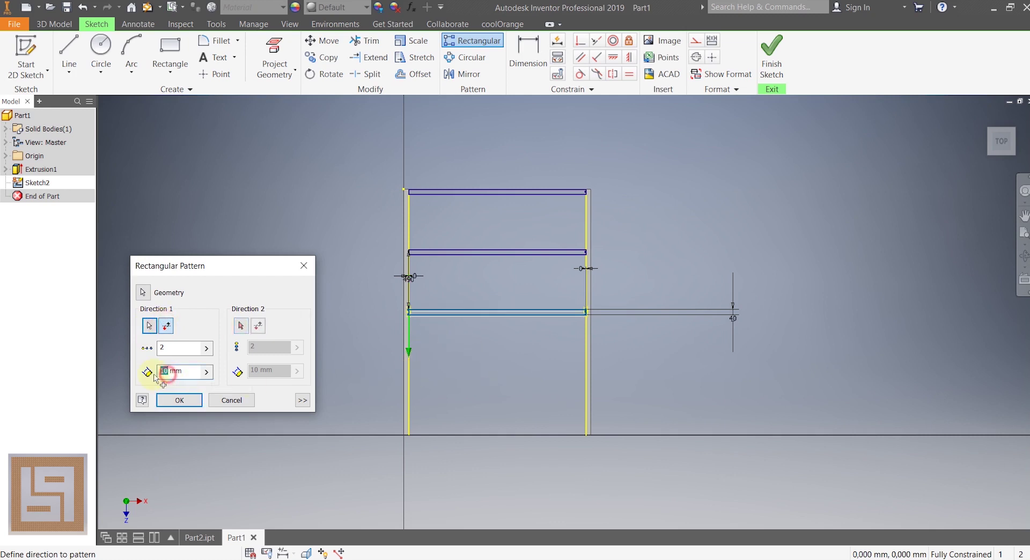
type("490")
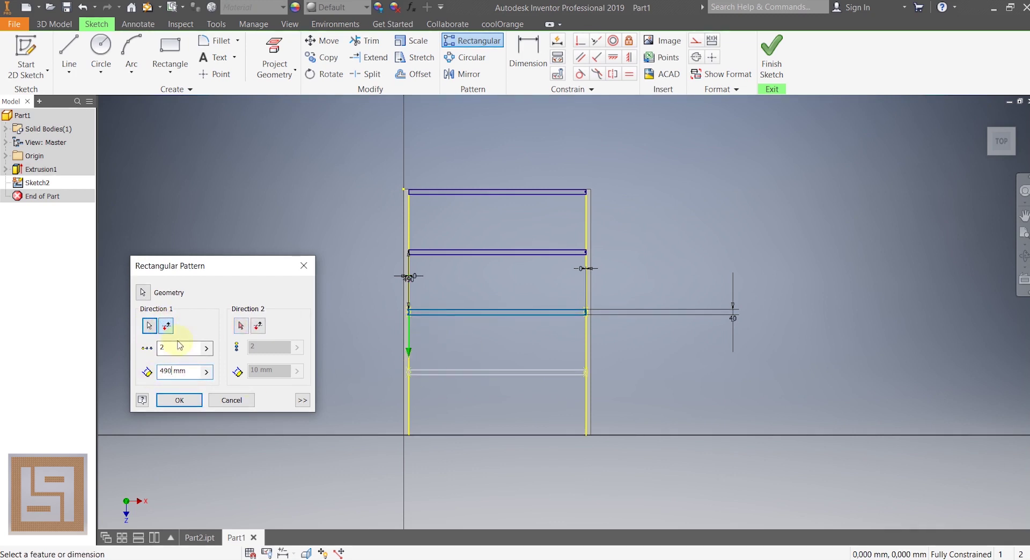
type("3")
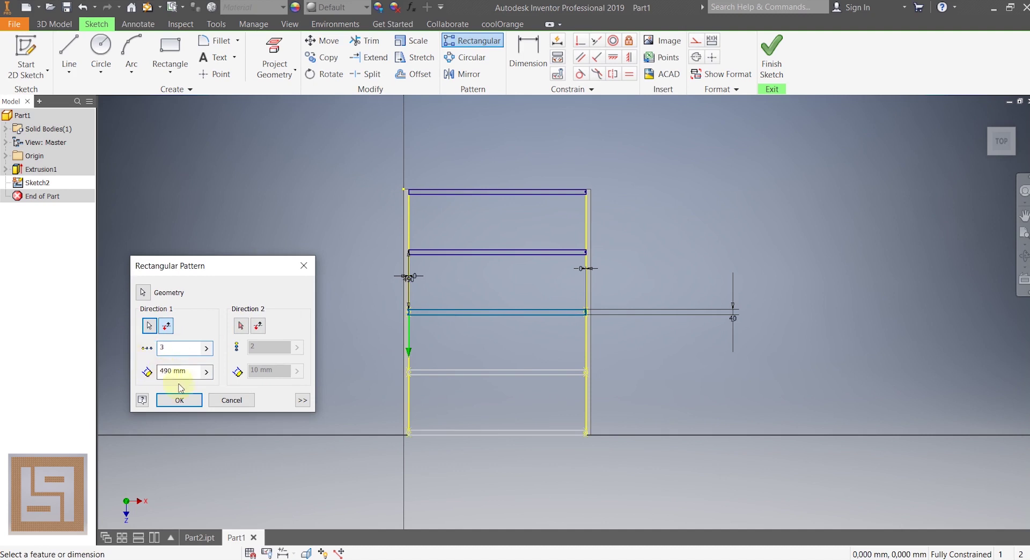
left_click(179, 400)
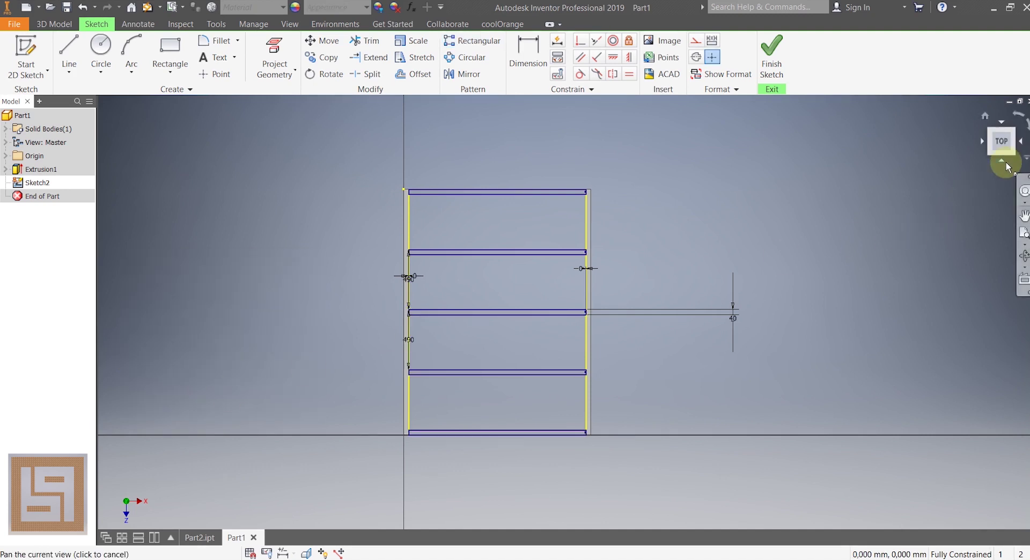
Set up an extrusion with all five crossbar rectangles as profiles.
mouse_move(1002, 140)
left_mouse_down()
mouse_move(1015, 142)
mouse_move(1011, 156)
mouse_move(1004, 131)
left_mouse_up()
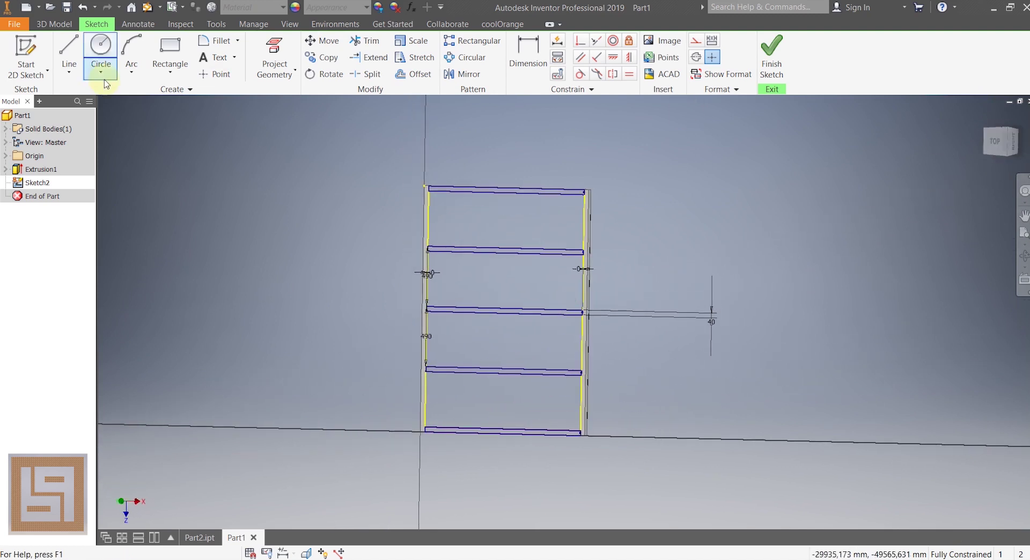
left_click(54, 24)
left_click(73, 42)
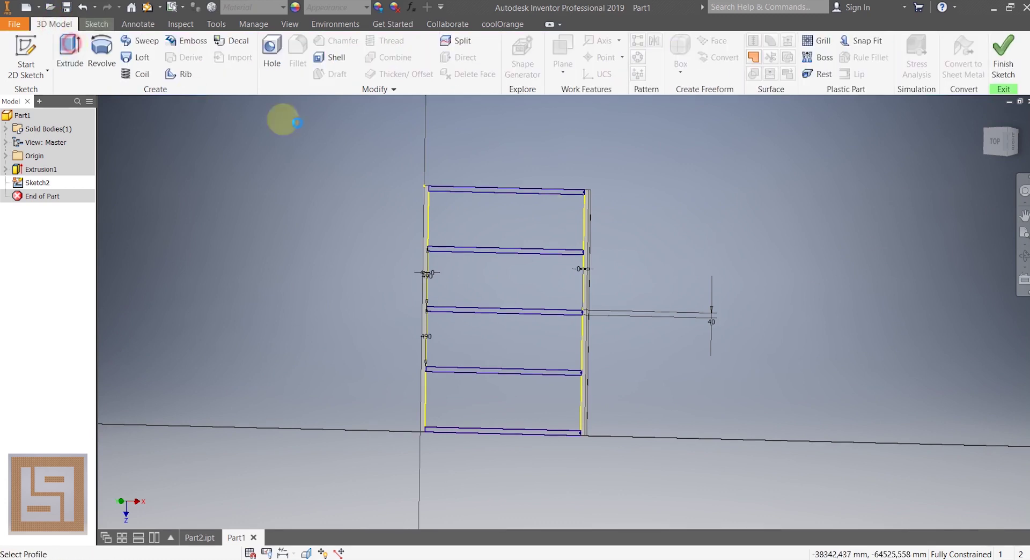
left_click(547, 189)
left_click(529, 248)
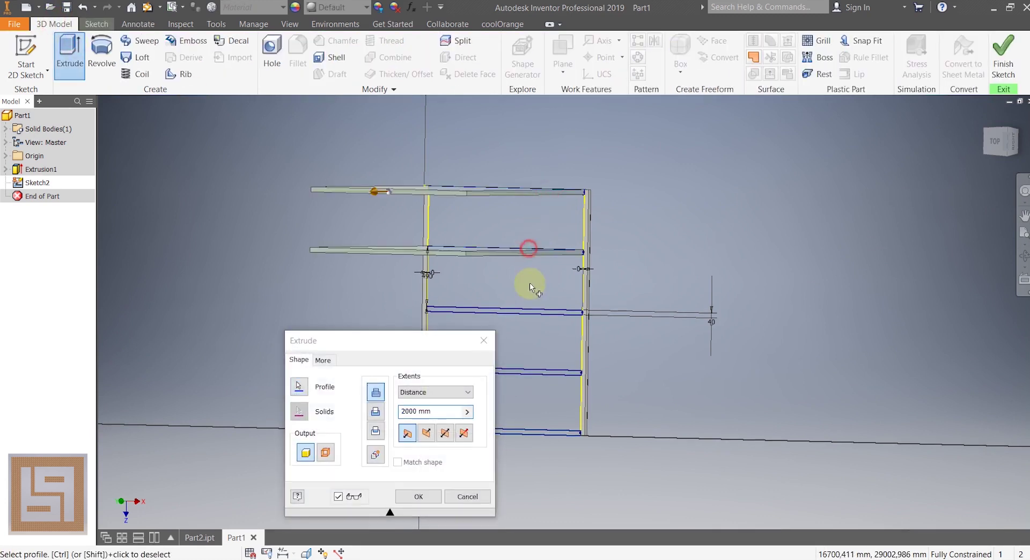
left_click(527, 314)
left_click(539, 374)
left_click(553, 432)
Flip the crossbar extrusion to the opposite direction, set its distance to 5 mm and create it.
left_click(426, 433)
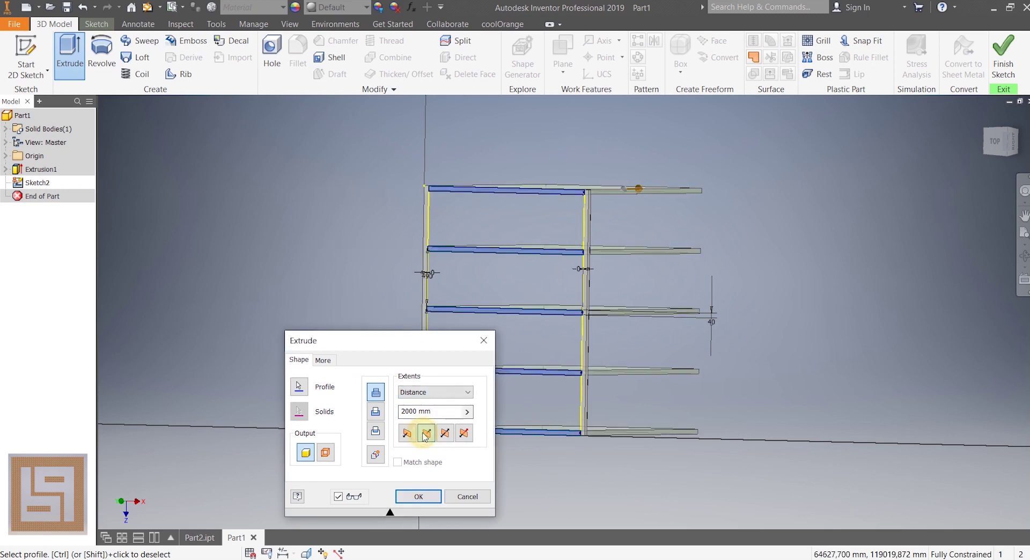
left_click(441, 392)
left_click(443, 392)
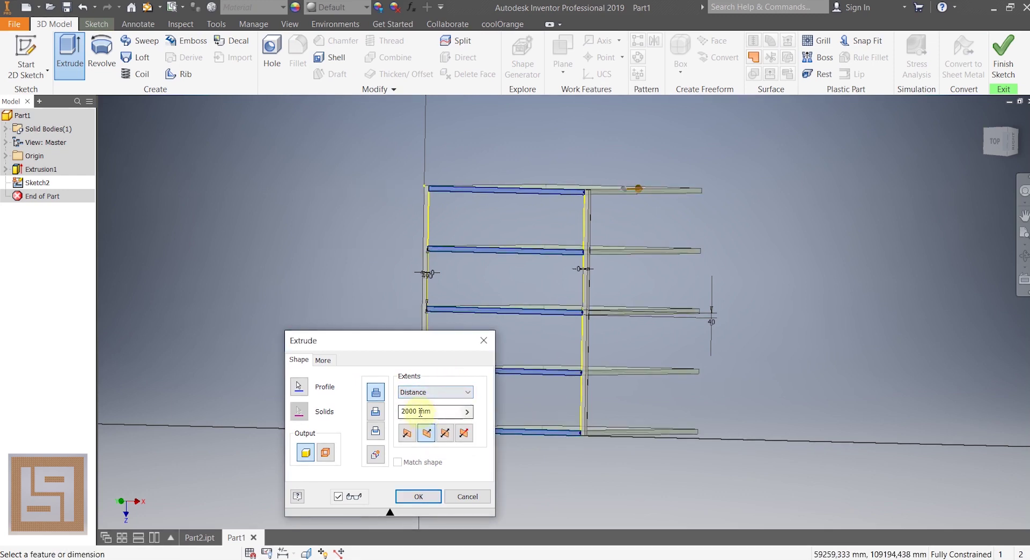
double_click(420, 412)
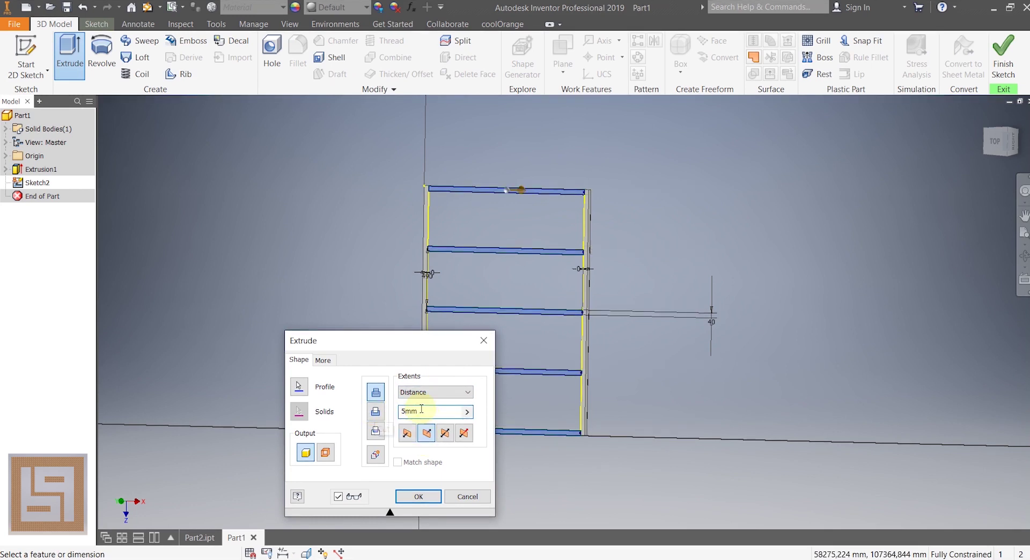
left_click(423, 494)
Look at the finished railing in Part2 for reference, and return to Part1.
mouse_move(505, 309)
middle_mouse_down("shift")
mouse_move(695, 329)
mouse_move(767, 402)
middle_mouse_up("shift")
left_click(196, 538)
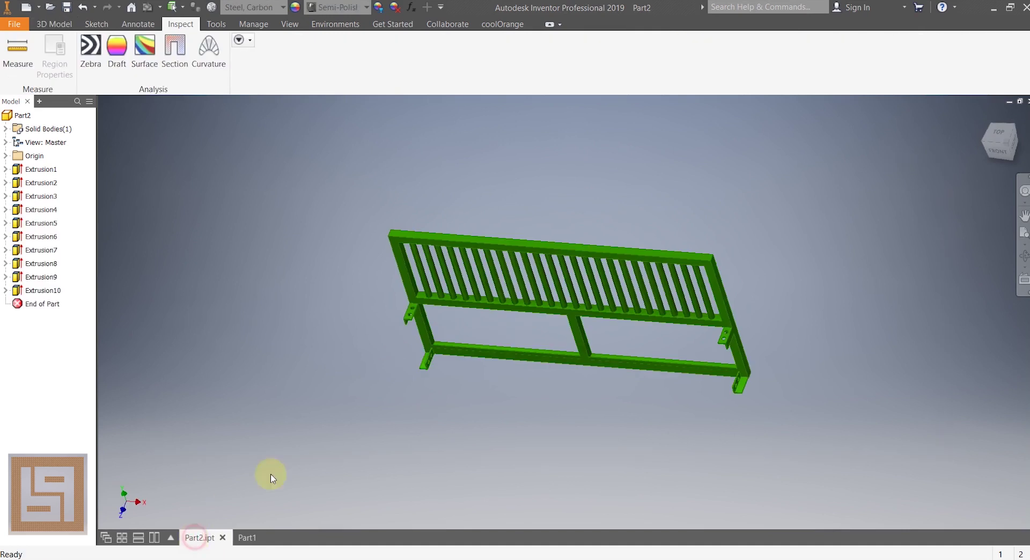
left_click(250, 538)
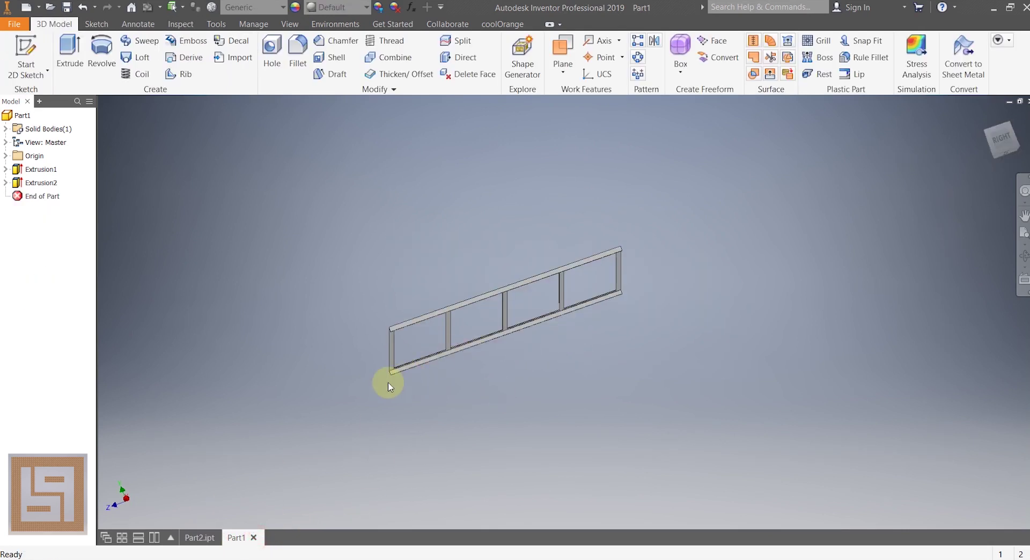
Start a new sketch on the outer side face of the lower L-angle rail.
scroll(322, 490, "up", 5)
scroll(414, 410, "down", 4)
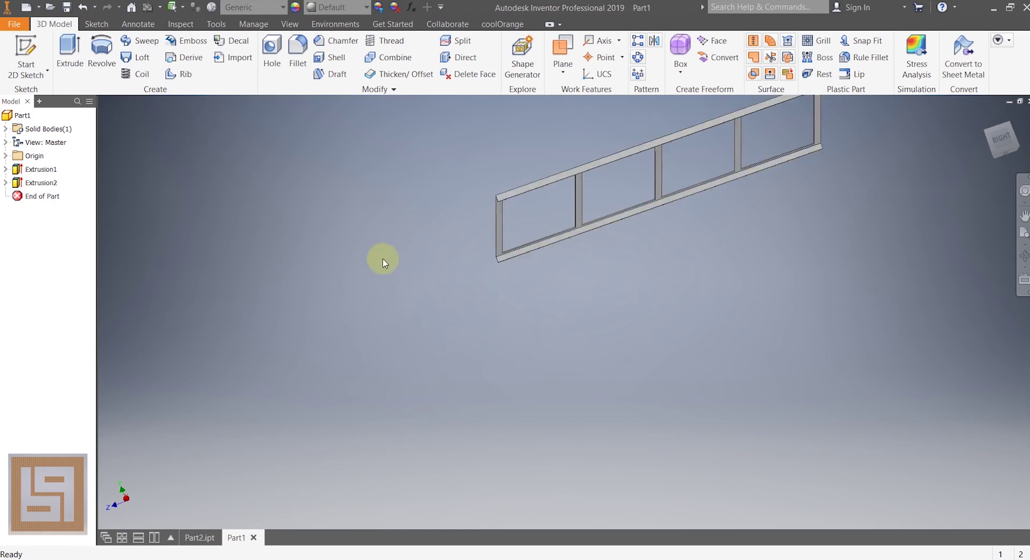
middle_click_drag(572, 299, 480, 351)
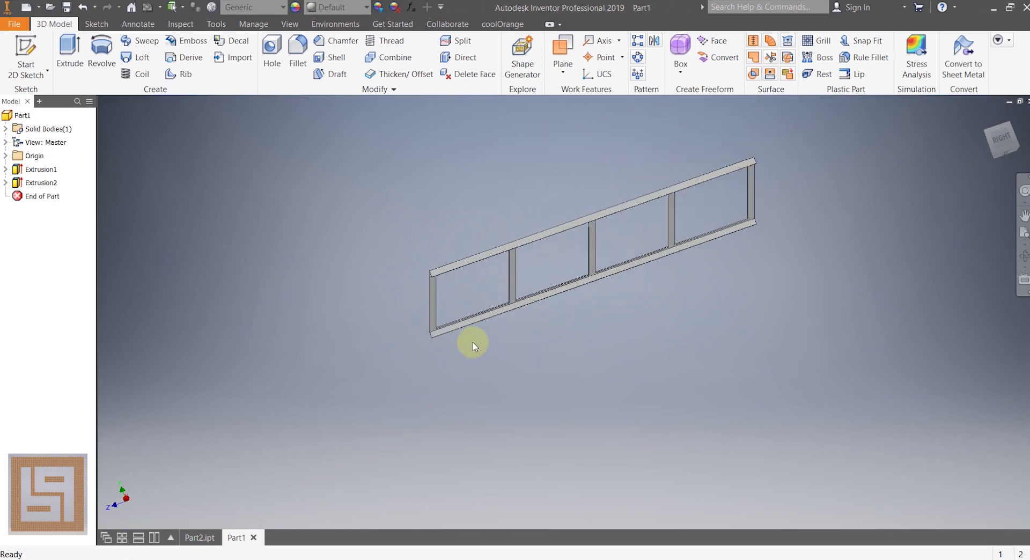
scroll(473, 346, "up", 3)
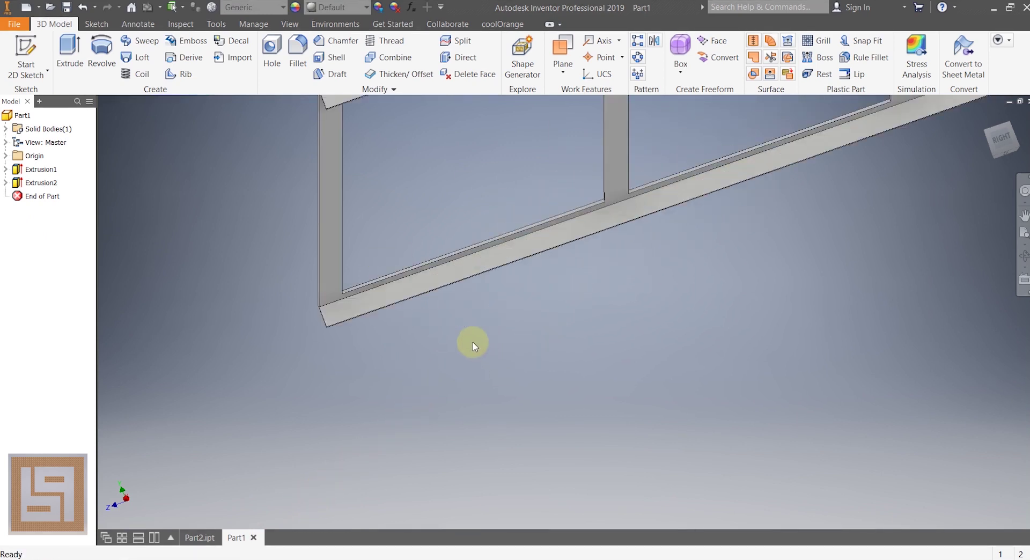
left_click(20, 47)
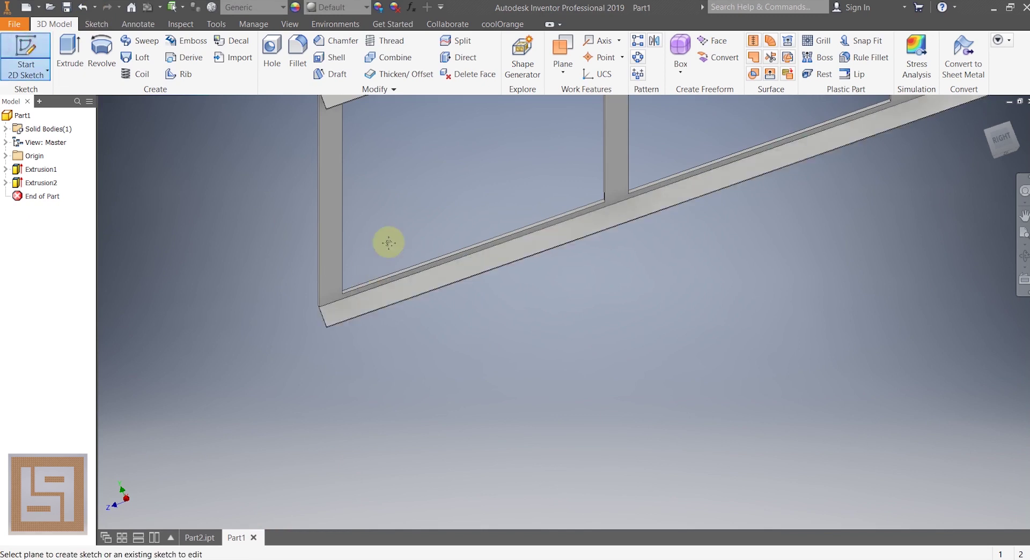
middle_click_drag(387, 239, 340, 391)
left_click(308, 233)
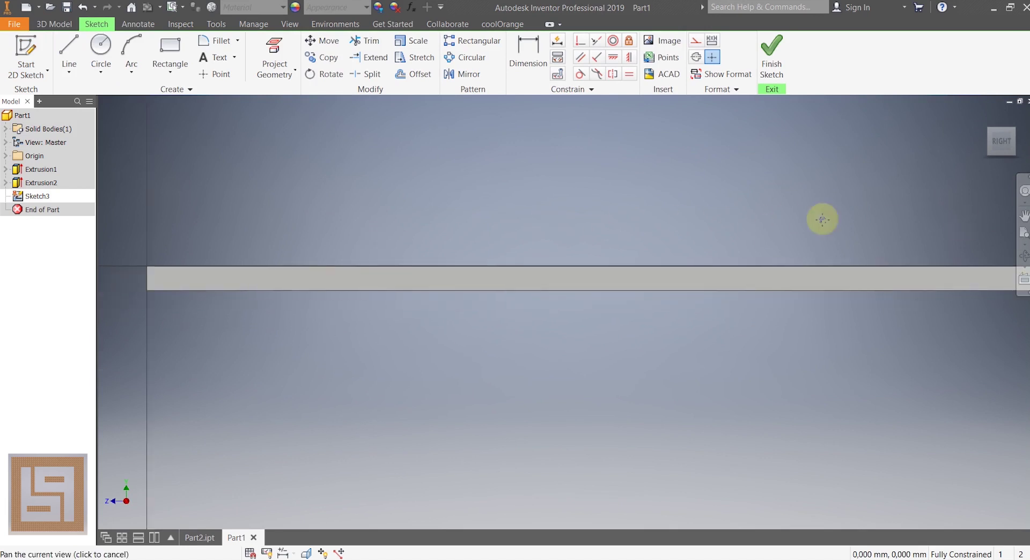
Draw a line along the rail face from the midpoint of one end edge to the midpoint of the other.
left_click(69, 54)
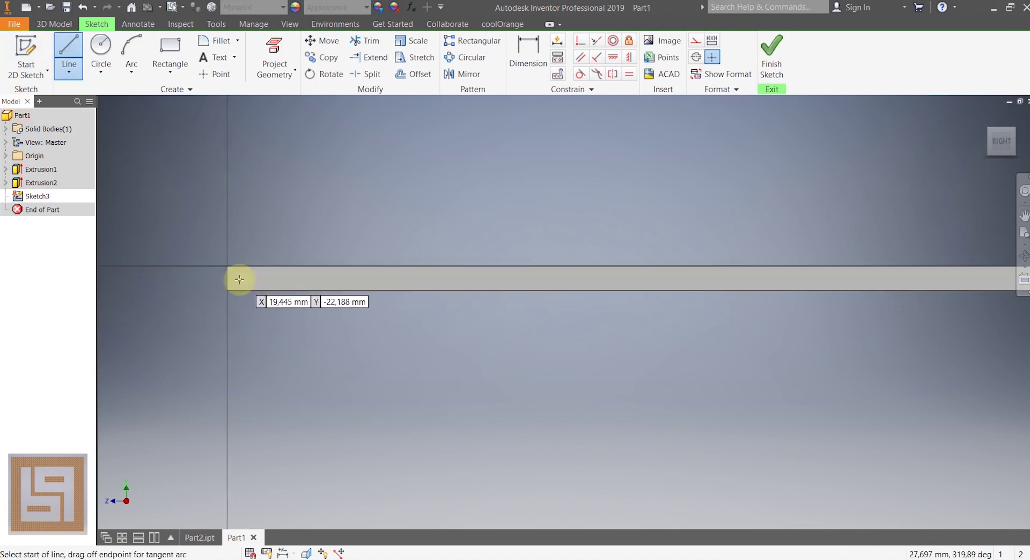
left_click(228, 278)
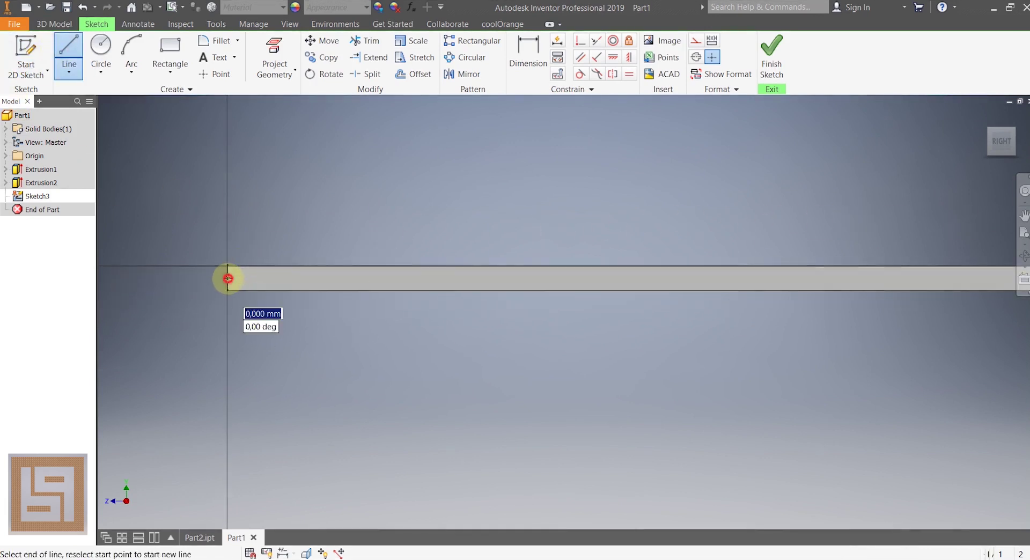
middle_click_drag(665, 276, 80, 285)
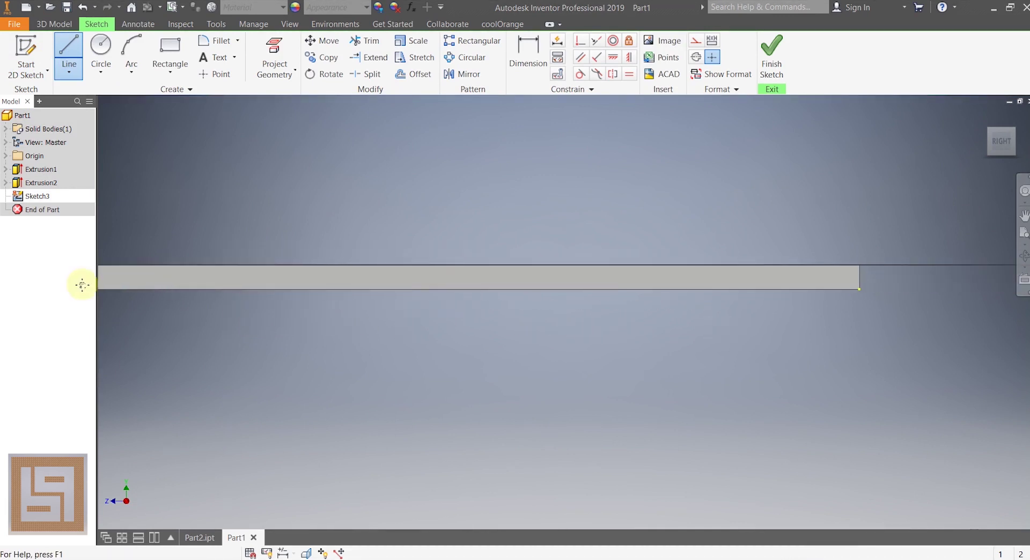
left_click(862, 276)
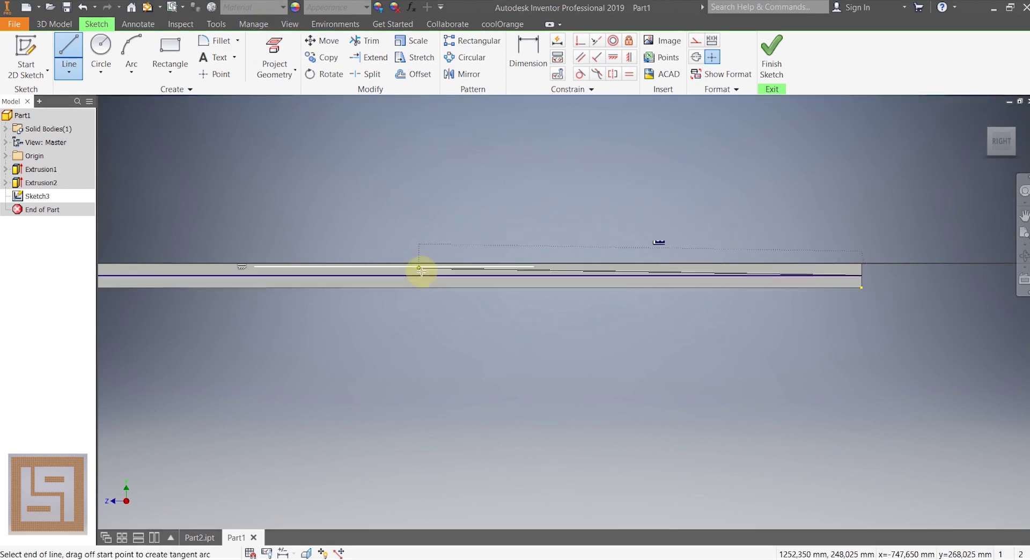
key("Escape")
Draw two 20 mm diameter circles centred on the rail's middle line near its right end.
left_click(100, 51)
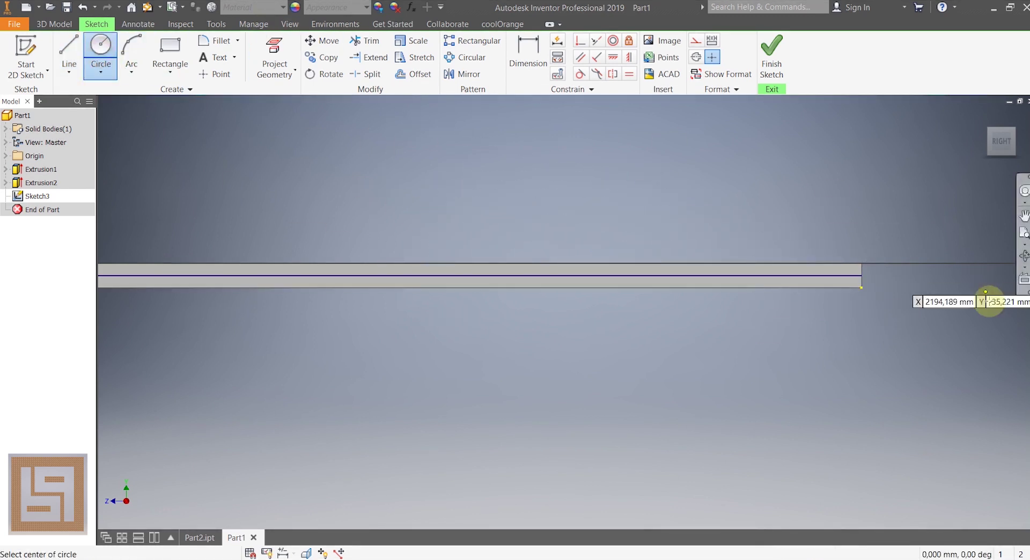
left_click(811, 277)
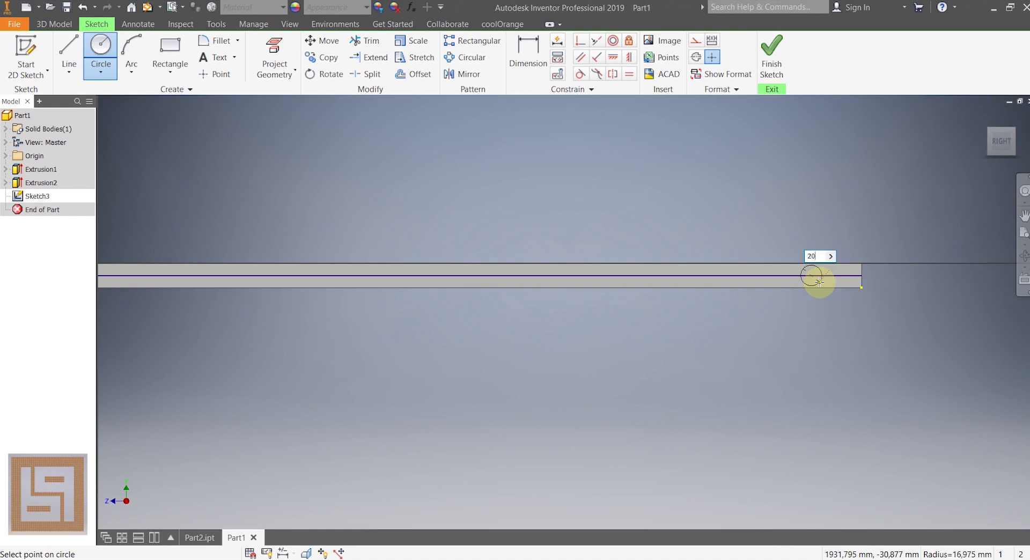
key("Return")
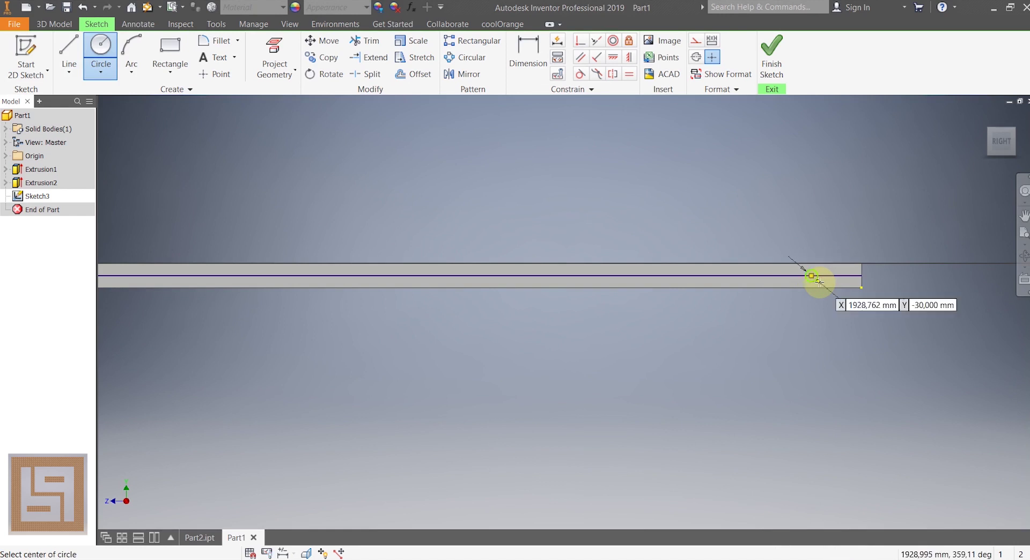
left_click(757, 275)
type("20")
key("Return")
Dimension the distance from the outer circle's centre to the rail's end edge as 30 mm.
left_click(518, 63)
left_click(812, 278)
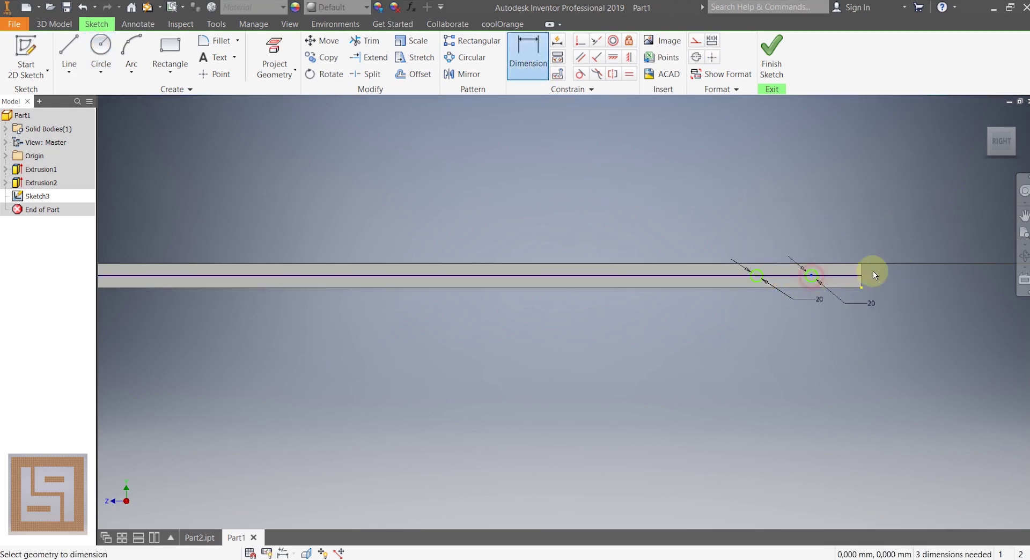
left_click(864, 270)
left_click(814, 218)
type("3")
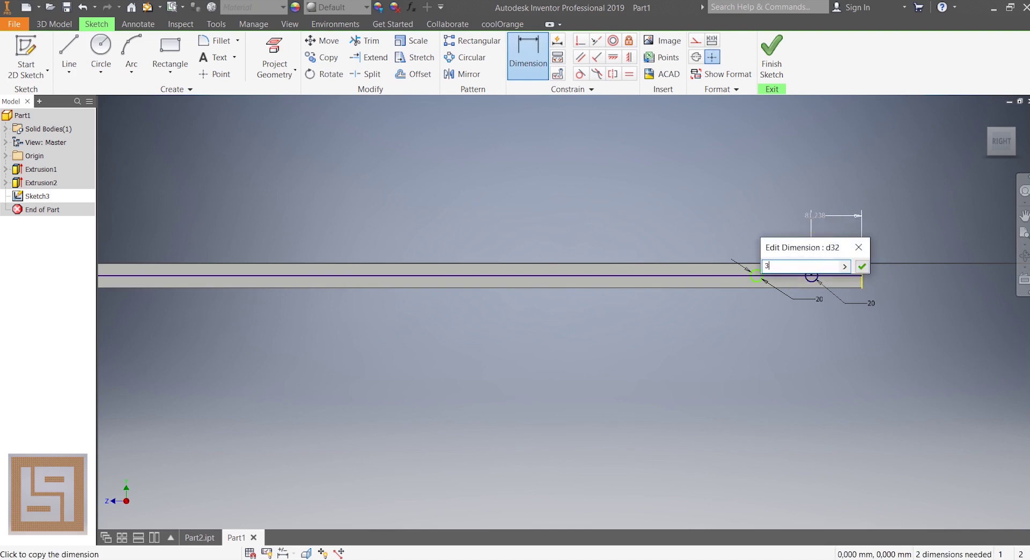
type("0")
key("Return")
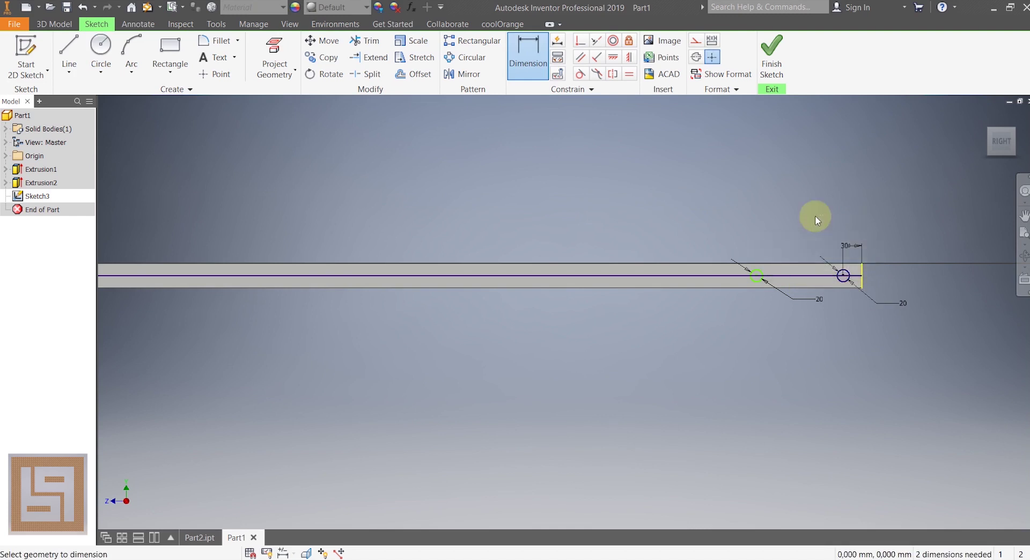
Dimension the distance between the two circles' centres as 40 mm.
left_click(1002, 142)
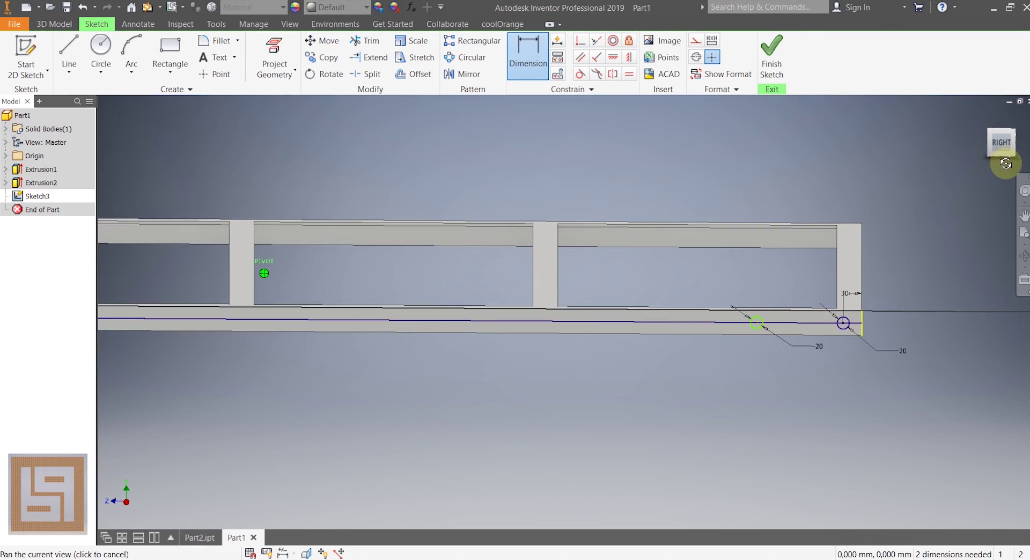
left_click(757, 343)
left_click(843, 343)
left_click(804, 407)
type("40")
key("Return")
Draw two 20 mm diameter circles centred on the rail's middle line near its left end.
middle_click_drag(505, 411, 757, 399)
left_click(100, 45)
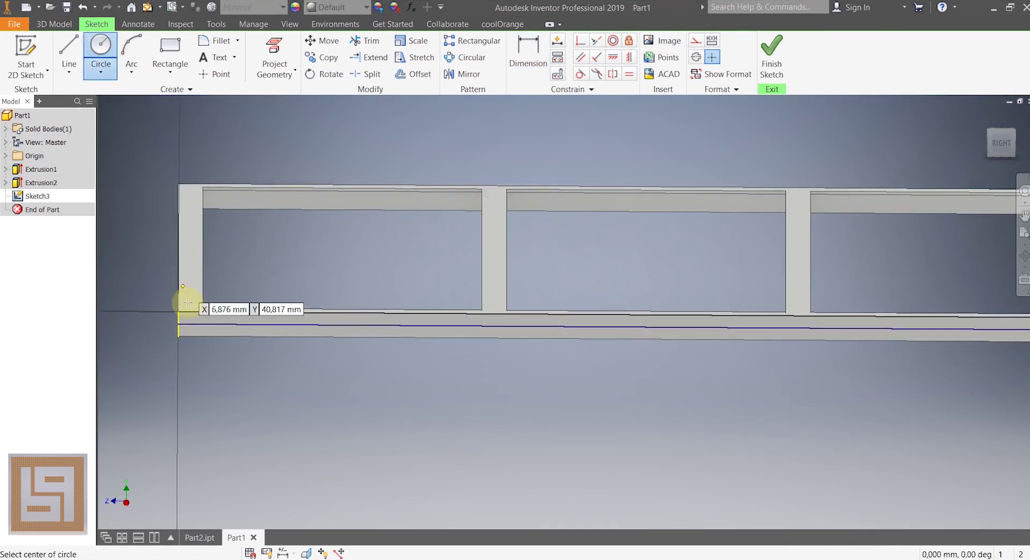
left_click(190, 324)
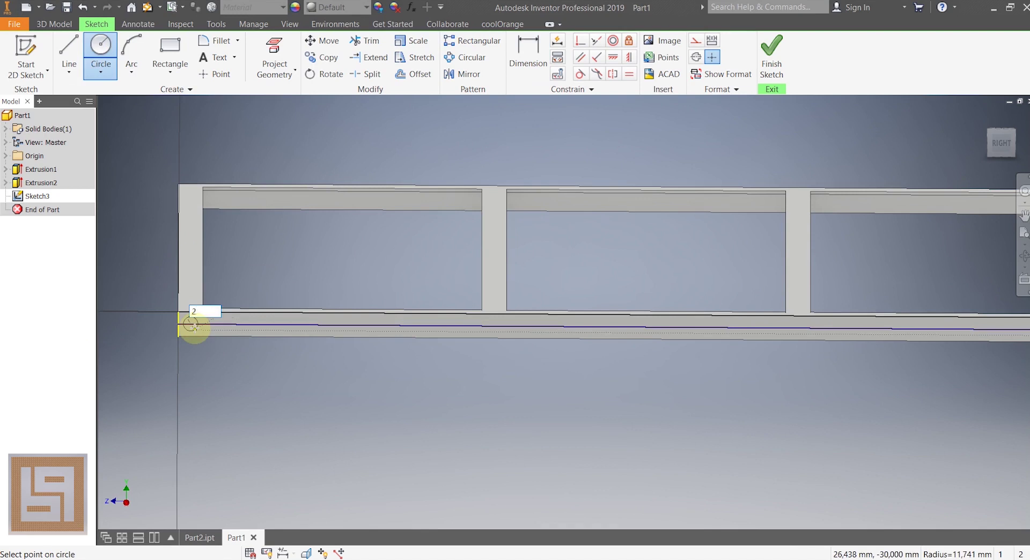
type("20")
key("Return")
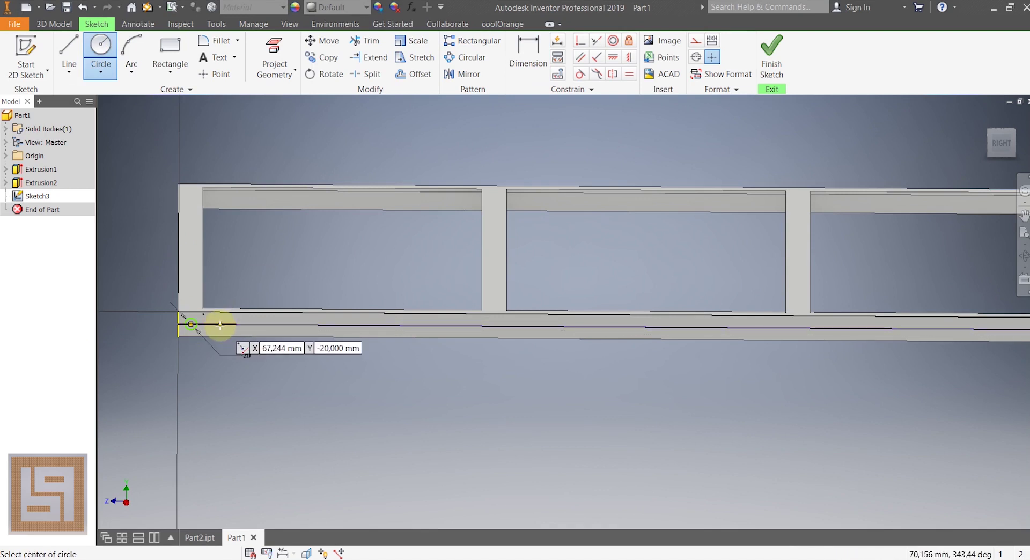
left_click(219, 325)
type("20")
key("Return")
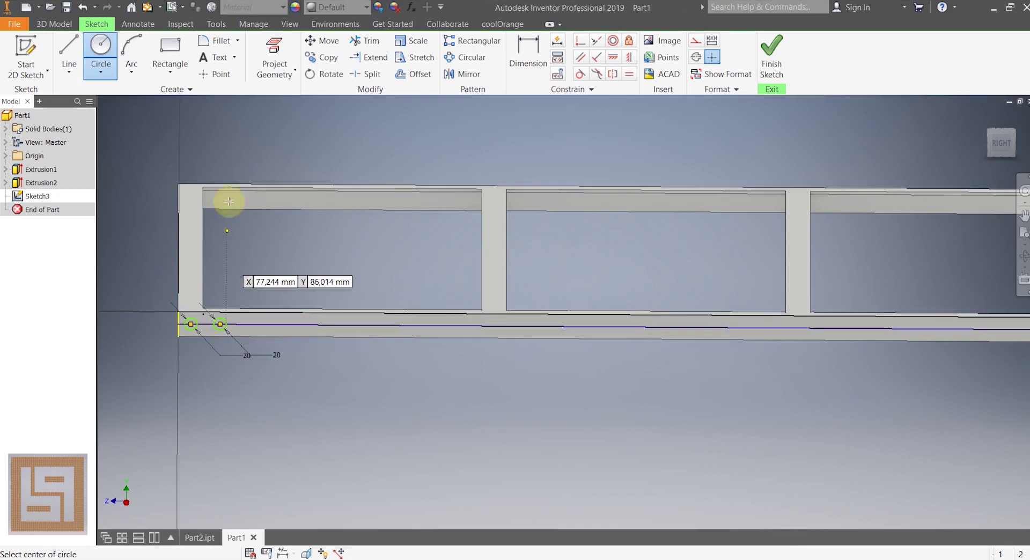
Dimension the distance between the centres of the two left-end circles as 40 mm.
left_click(527, 54)
left_click(192, 325)
left_click(219, 324)
left_click(203, 387)
type("4")
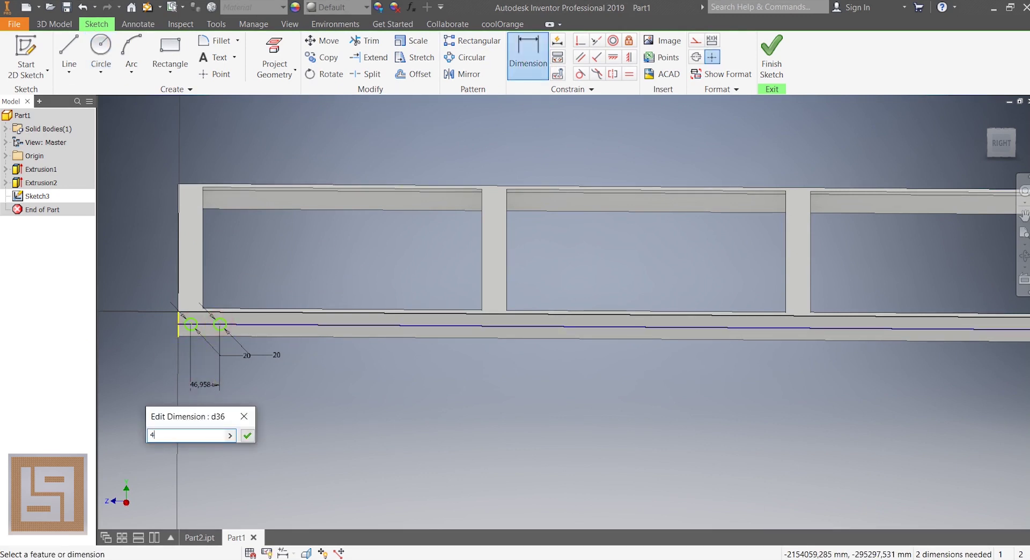
type("0")
key("Return")
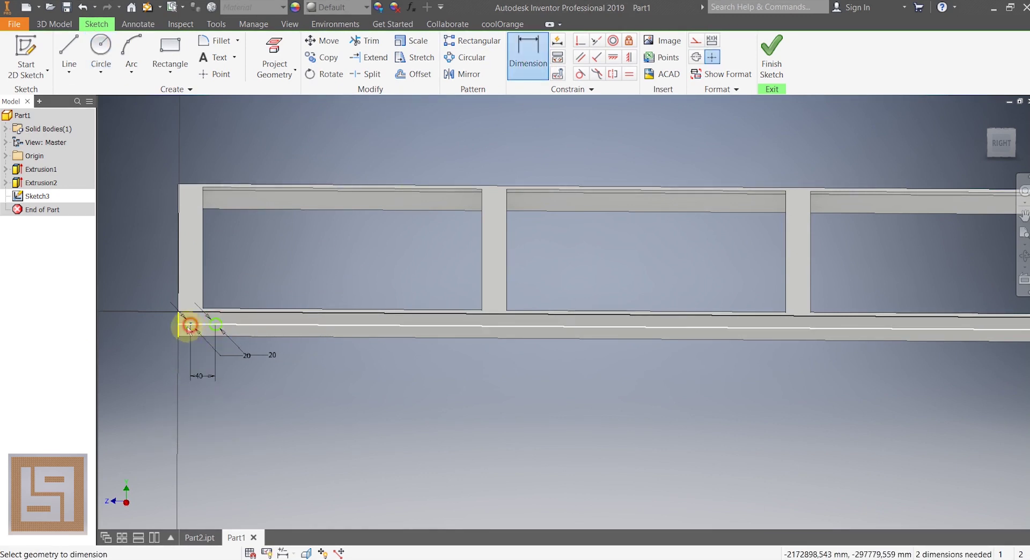
Dimension the distance from the outer left circle's centre to the rail's left end edge as 30 mm.
left_click(176, 334)
left_click(180, 382)
type("30")
key("Return")
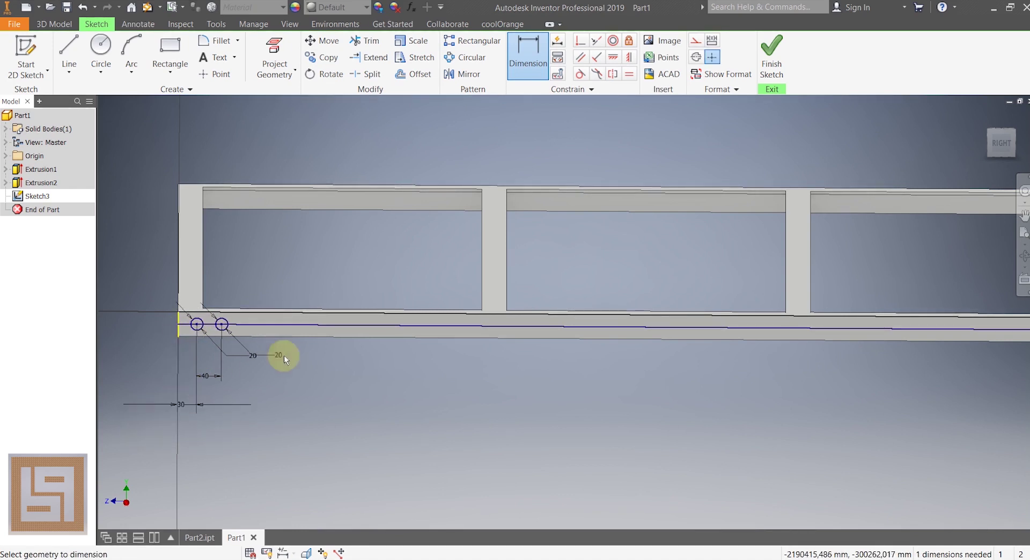
Extrude the four circles as a cut with extents All, in the direction going through both rails.
left_click(54, 24)
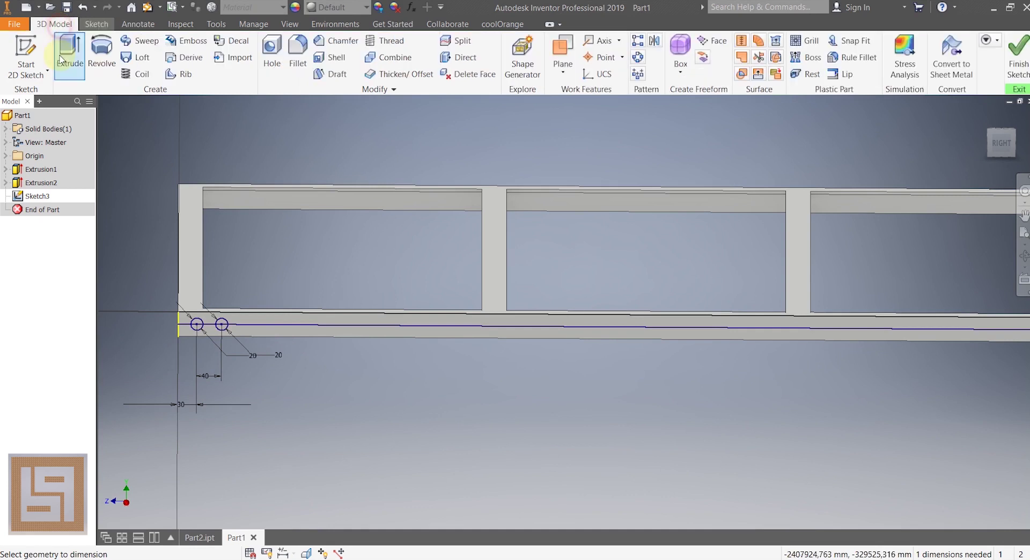
left_click(70, 54)
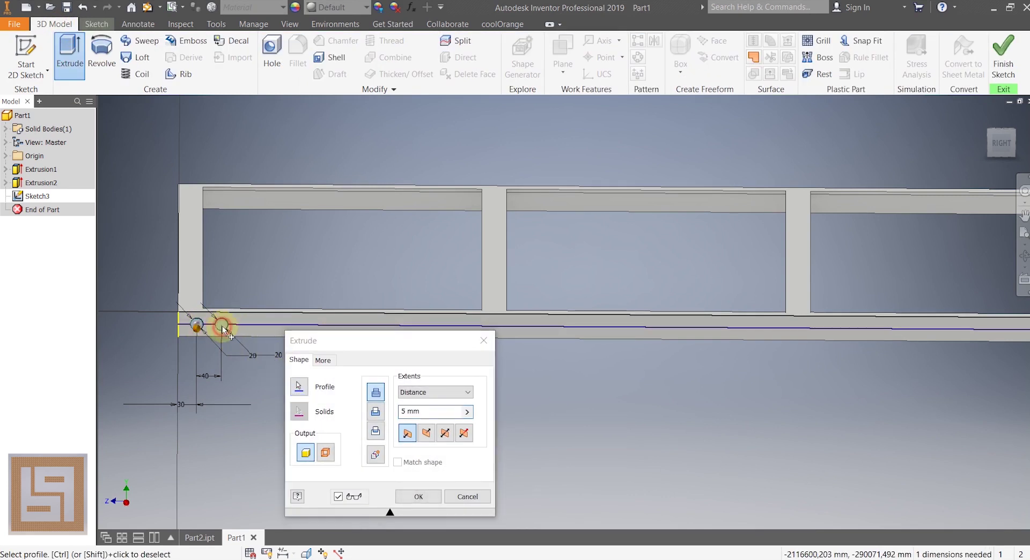
middle_click_drag(929, 278, 338, 287)
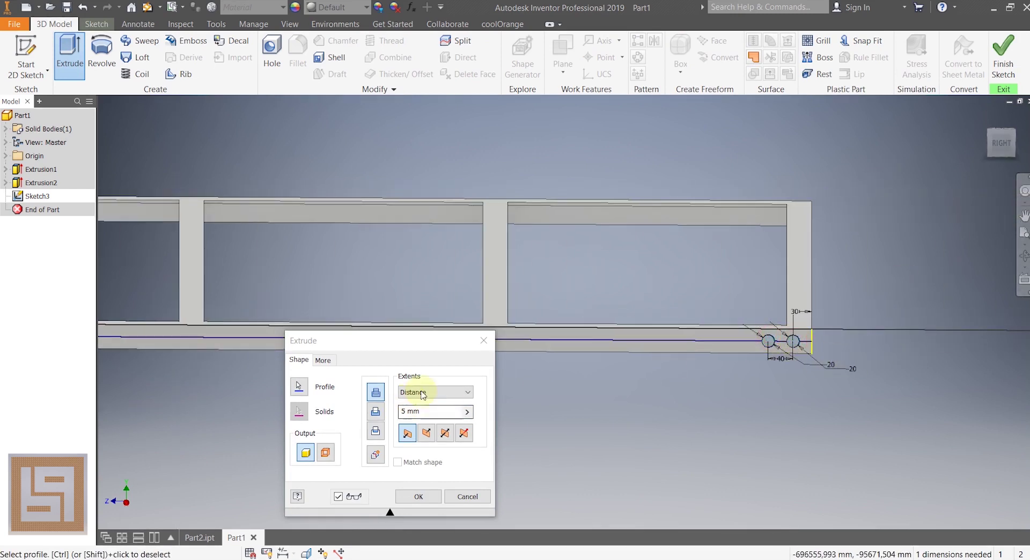
left_click(428, 432)
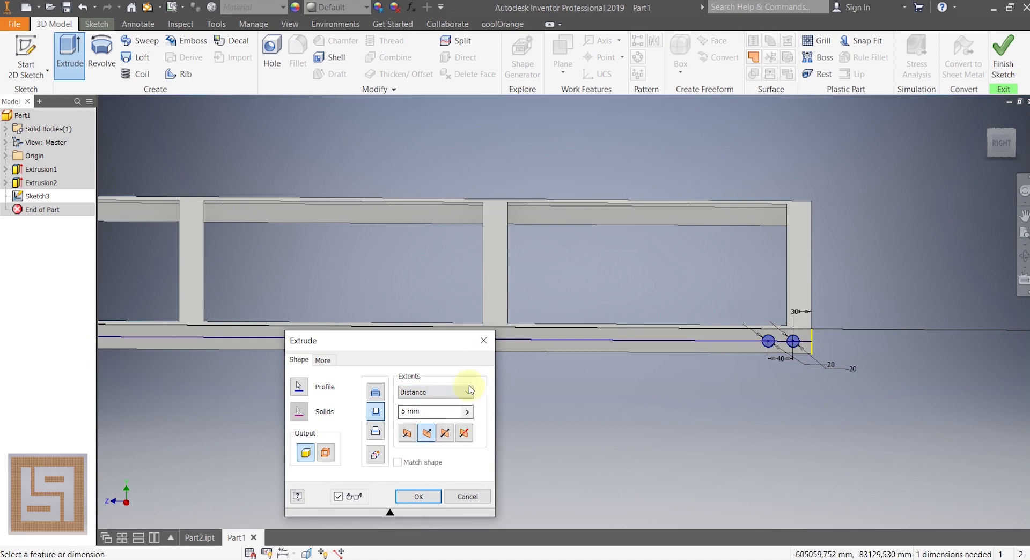
left_click(454, 395)
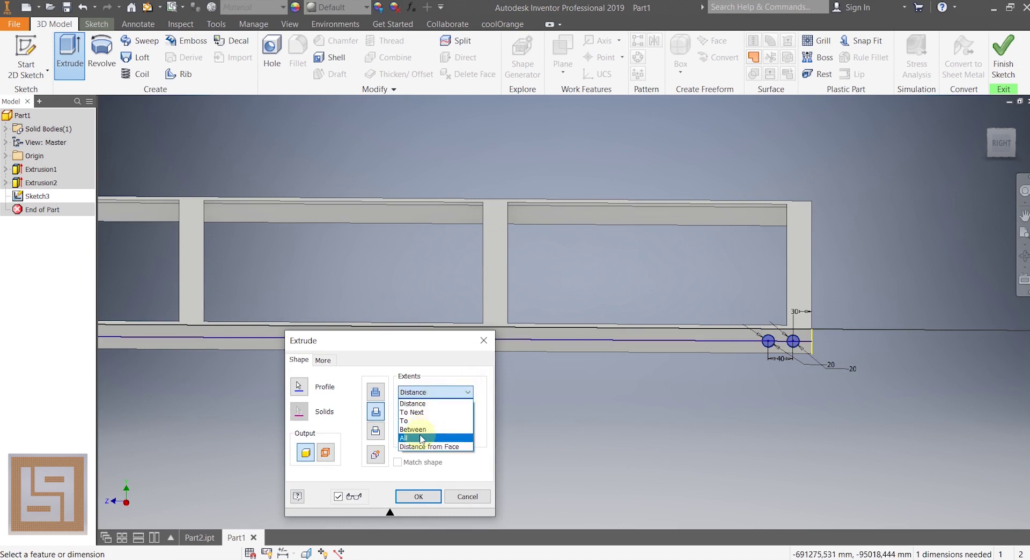
left_click(422, 440)
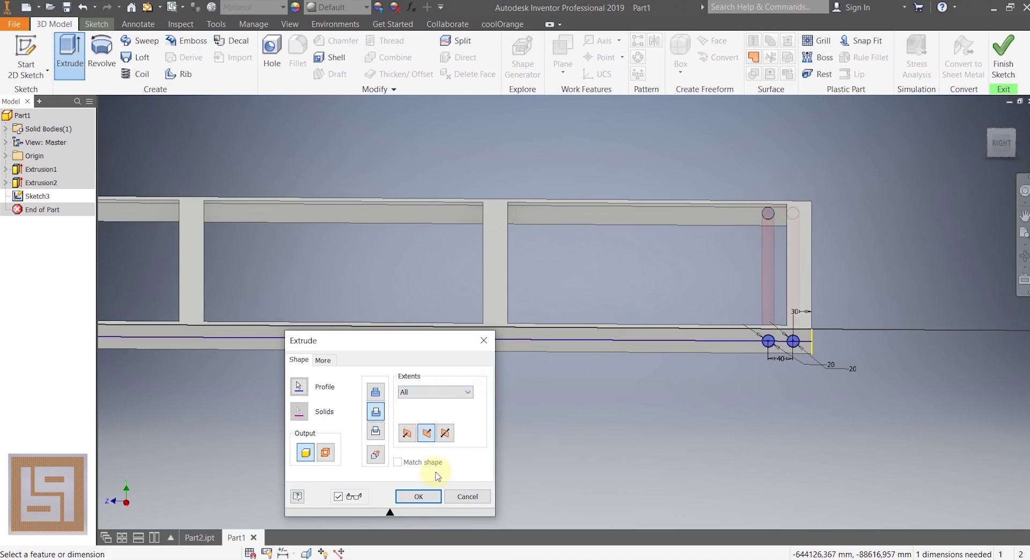
left_click(404, 497)
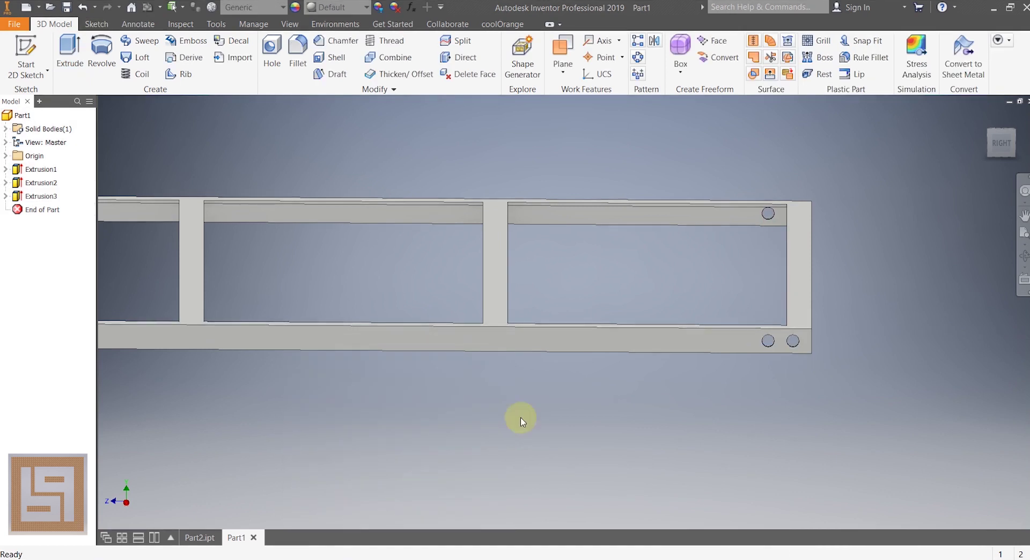
Assign the Steel, Carbon material from the Inventor Material Library to the frame part.
left_click(999, 140)
mouse_move(999, 141)
left_mouse_down()
mouse_move(961, 145)
mouse_move(998, 140)
left_mouse_up()
middle_click_drag(566, 312, 509, 514, "shift")
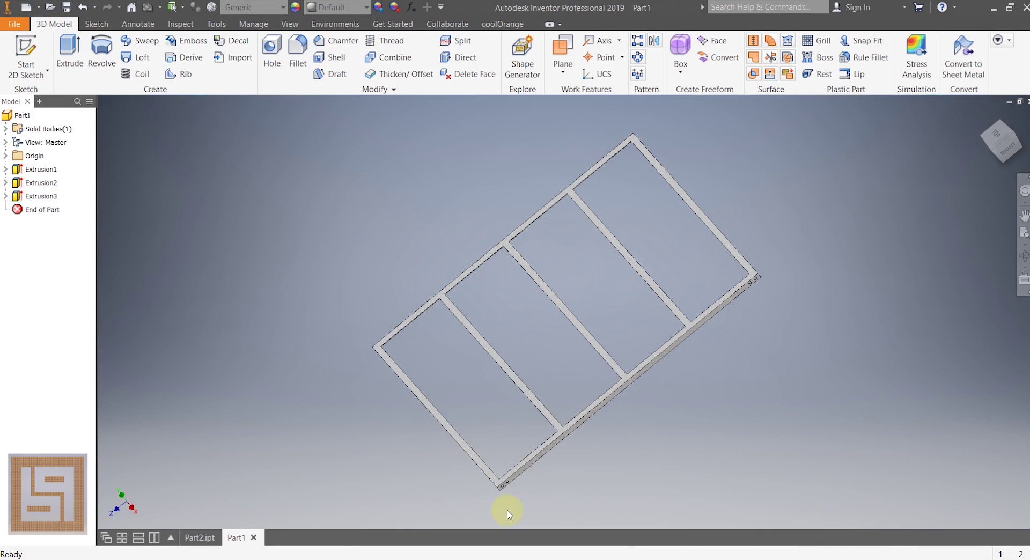
left_click_drag(1009, 146, 1016, 150)
left_click(1002, 143)
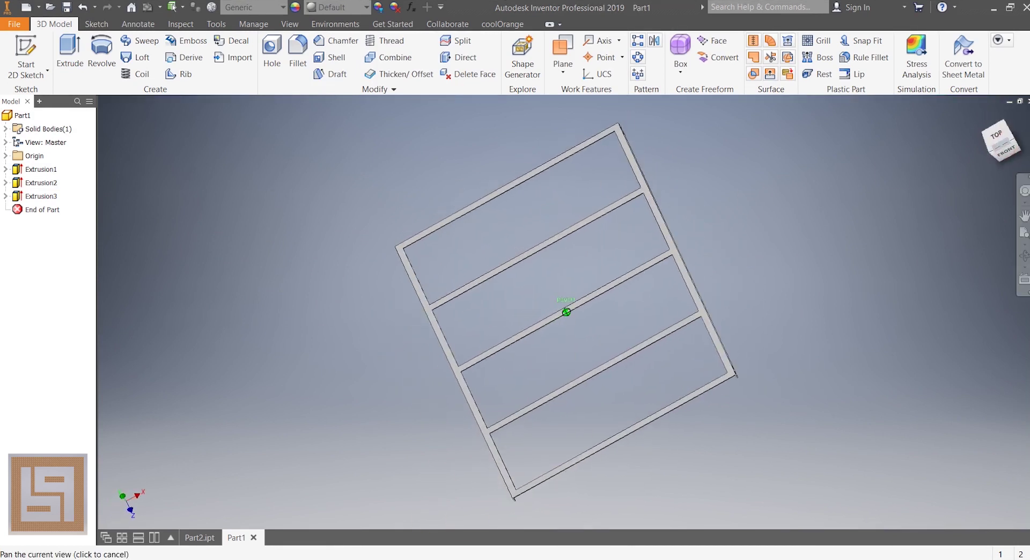
middle_click_drag(566, 312, 923, 230, "shift")
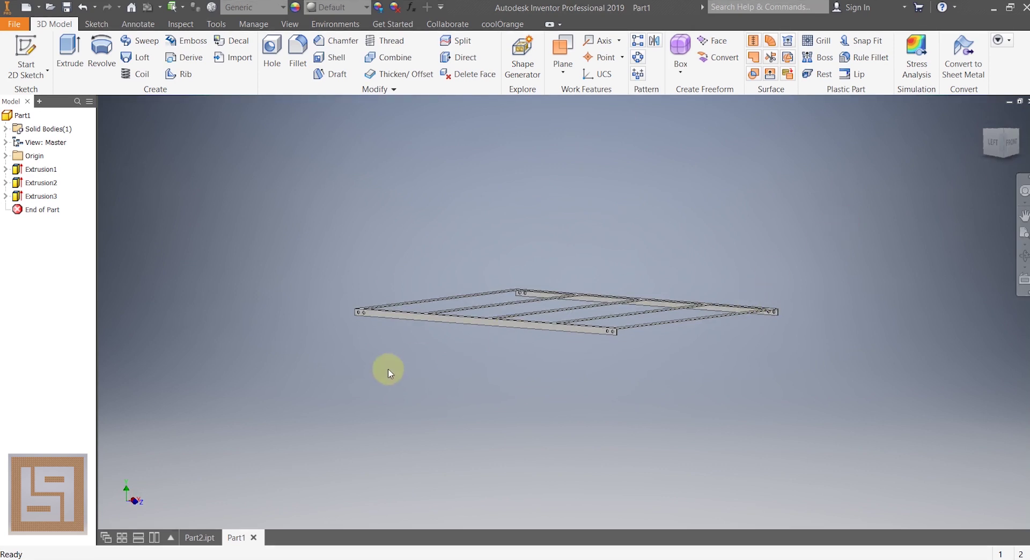
left_click(216, 24)
left_click(64, 50)
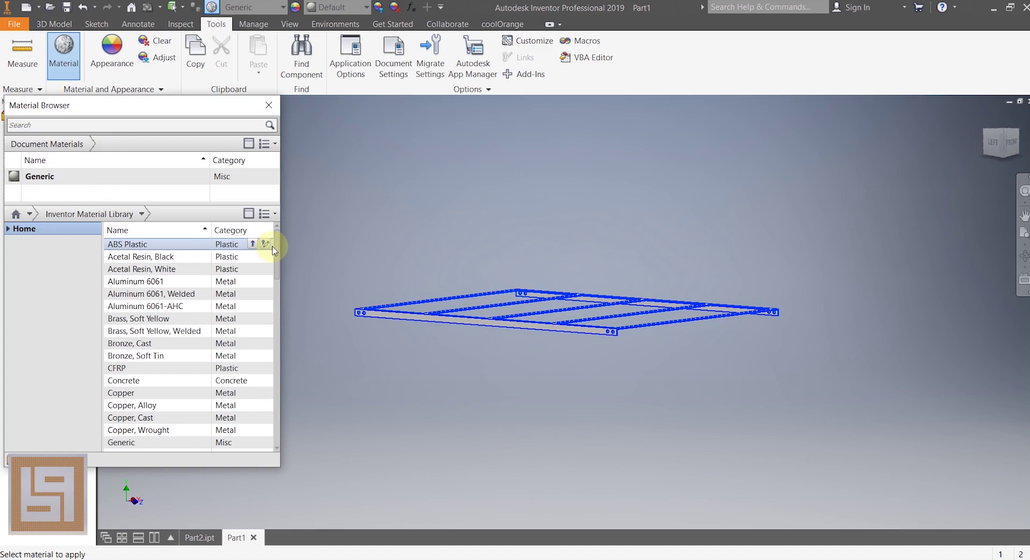
left_click_drag(274, 252, 283, 385)
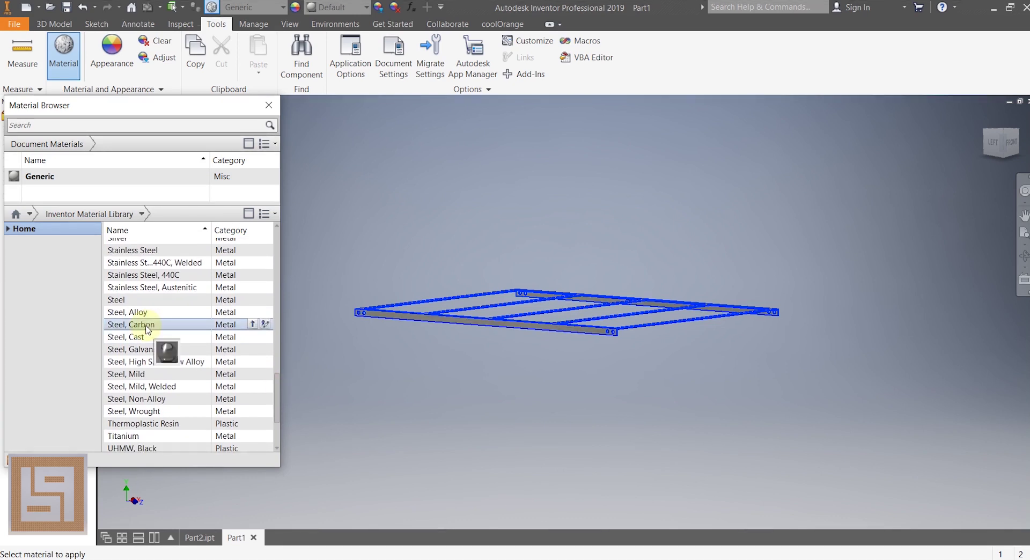
left_click(258, 325)
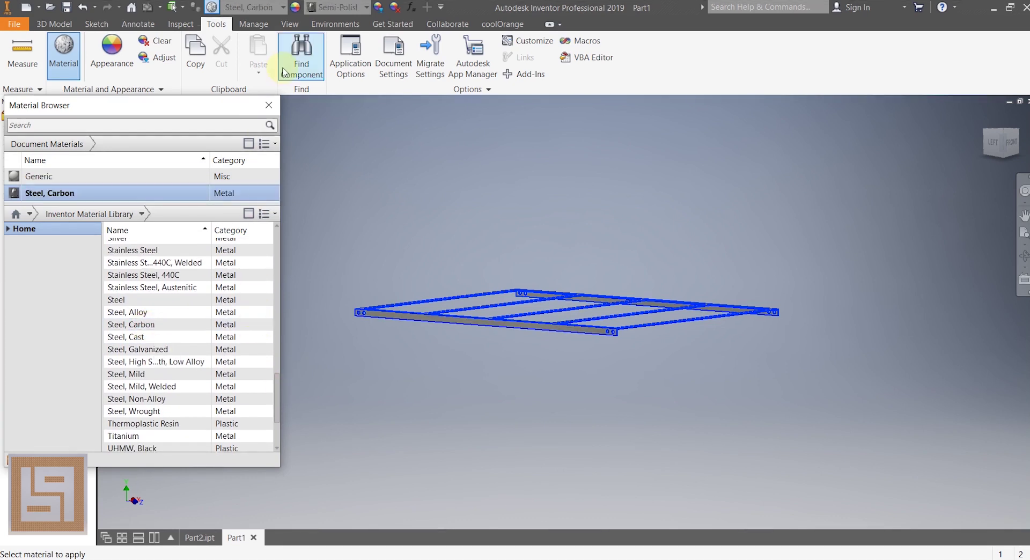
left_click(269, 105)
Check the green appearance of the railing in Part2 with the appearance adjustment tool, and return to Part1.
left_click(156, 58)
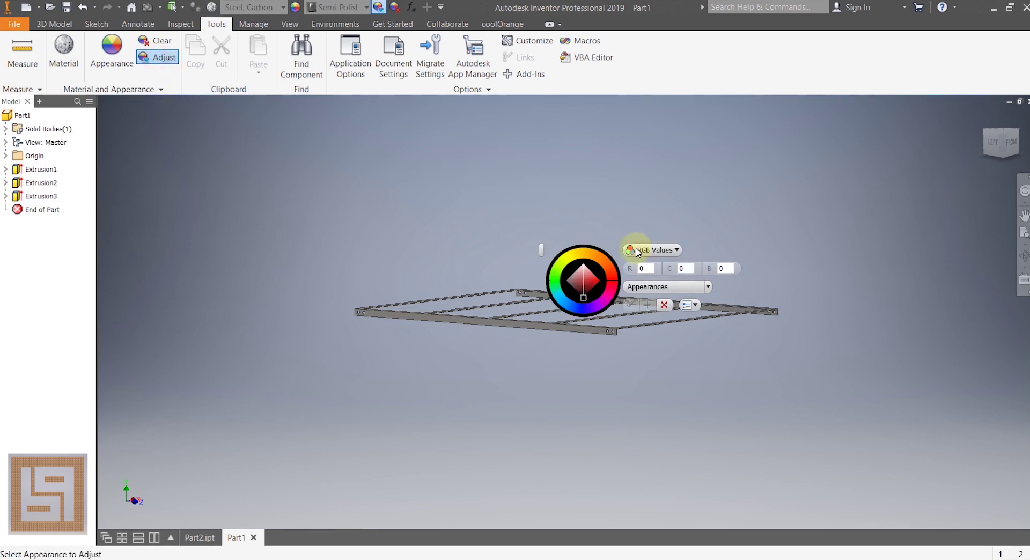
left_click(555, 283)
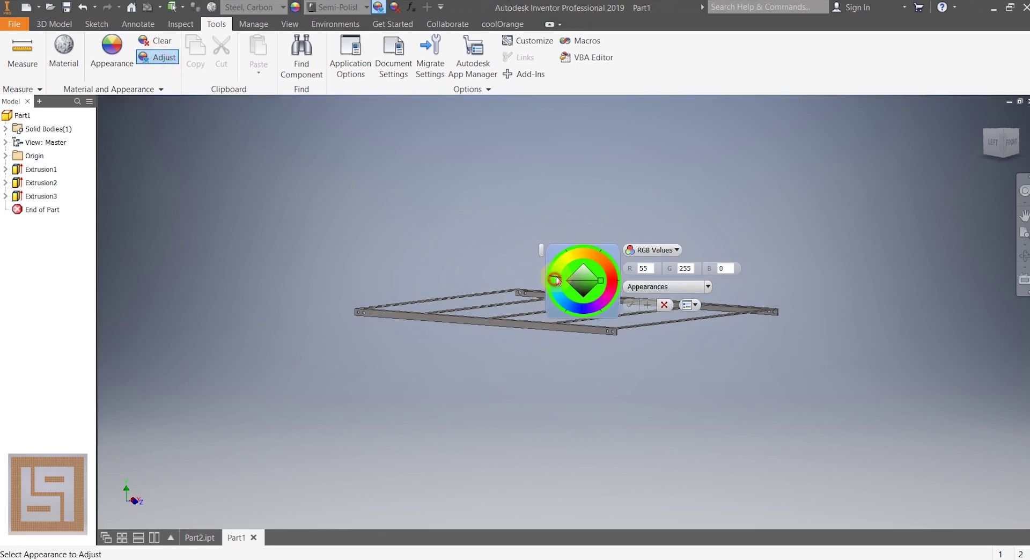
left_click(194, 539)
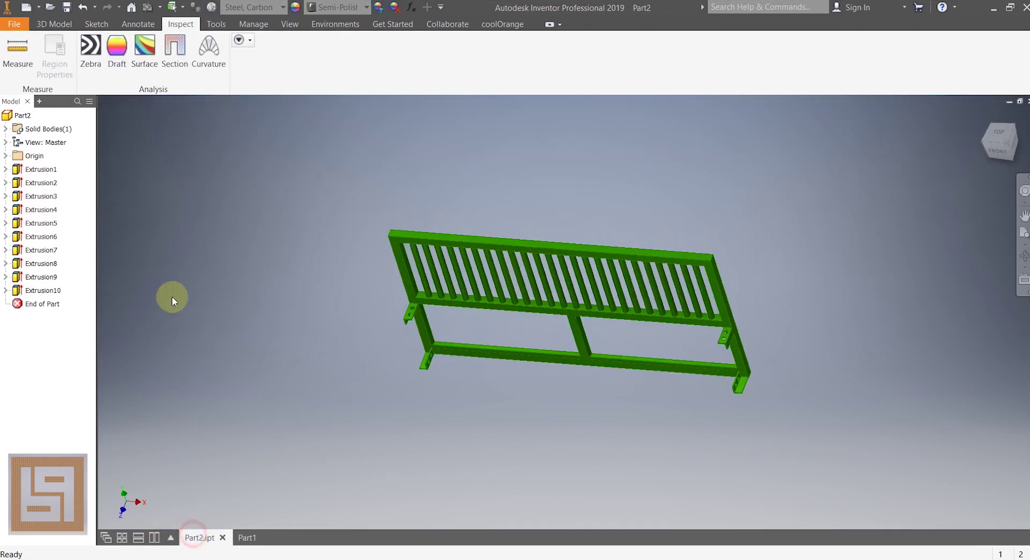
left_click(56, 25)
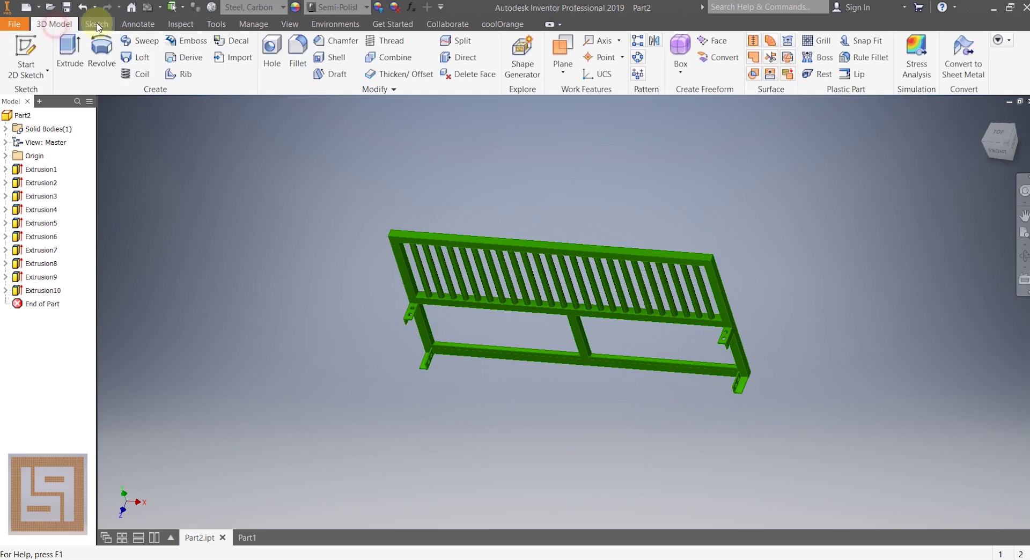
left_click(216, 25)
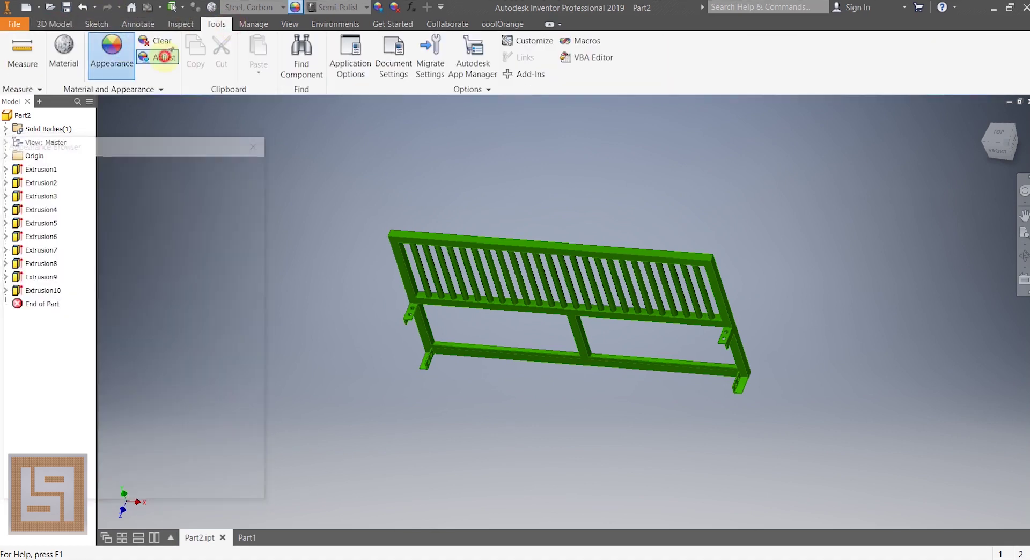
left_click(157, 56)
left_click(728, 324)
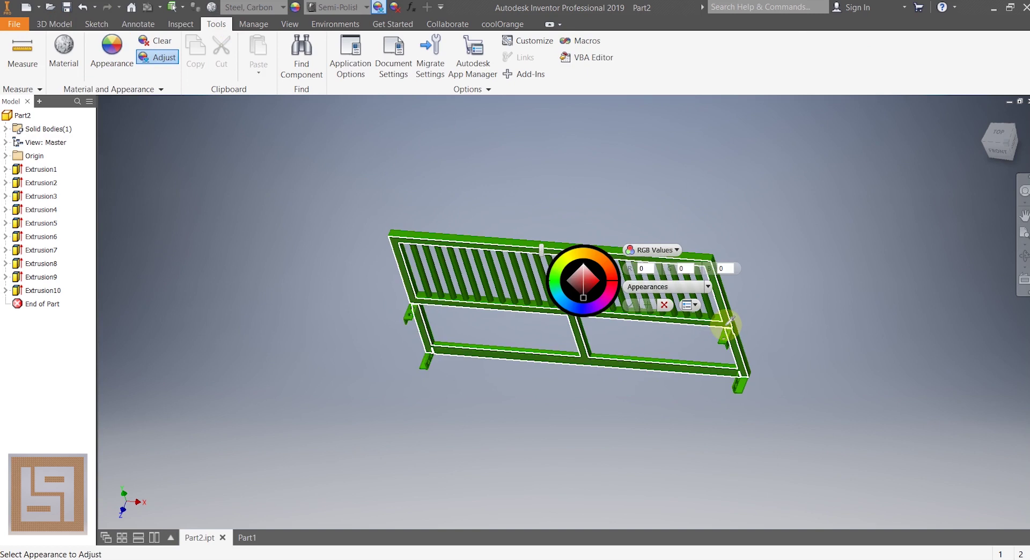
left_click(246, 537)
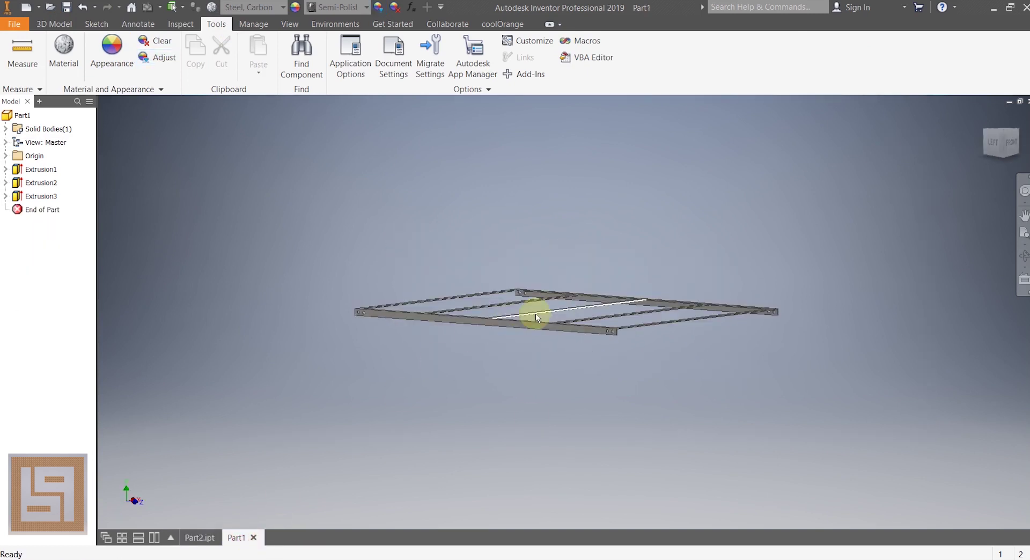
Adjust the whole frame's appearance colour to green with RGB values 106, 255, 0.
left_click(145, 55)
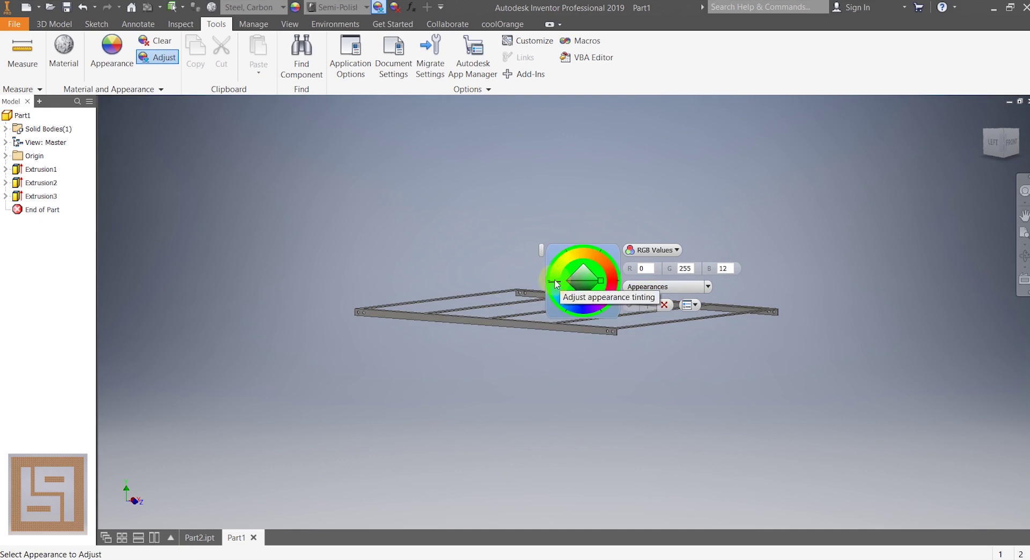
left_click_drag(552, 291, 548, 275)
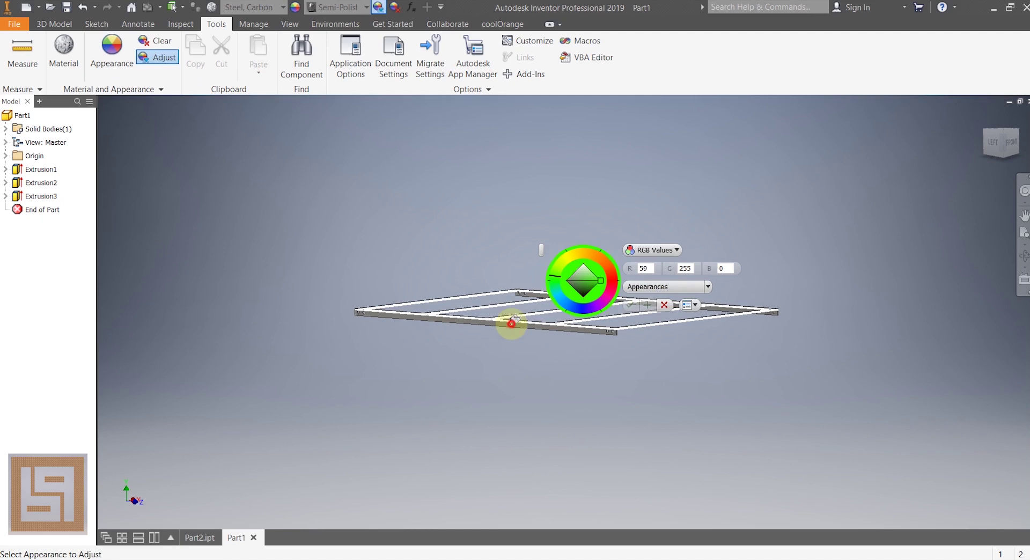
left_click(515, 321)
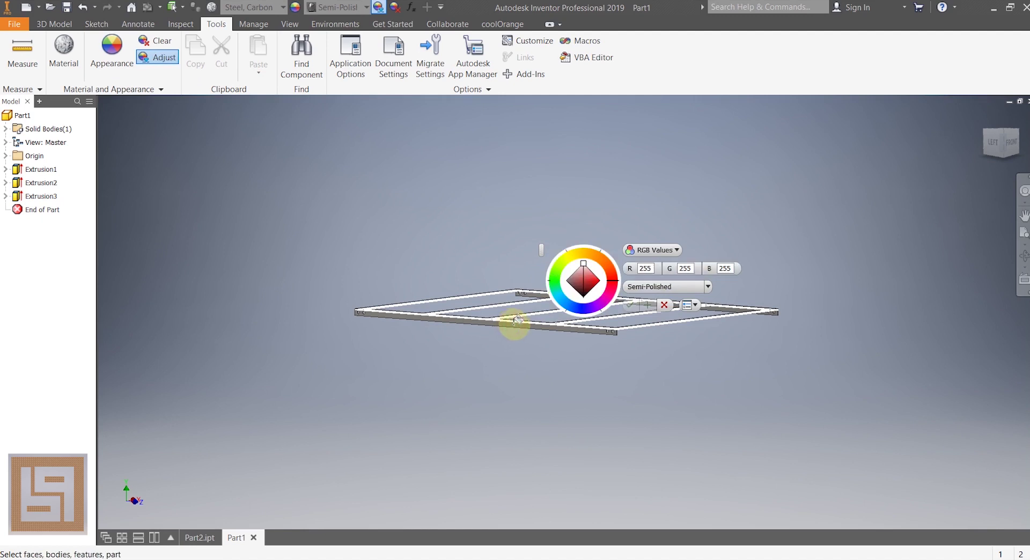
left_click(559, 277)
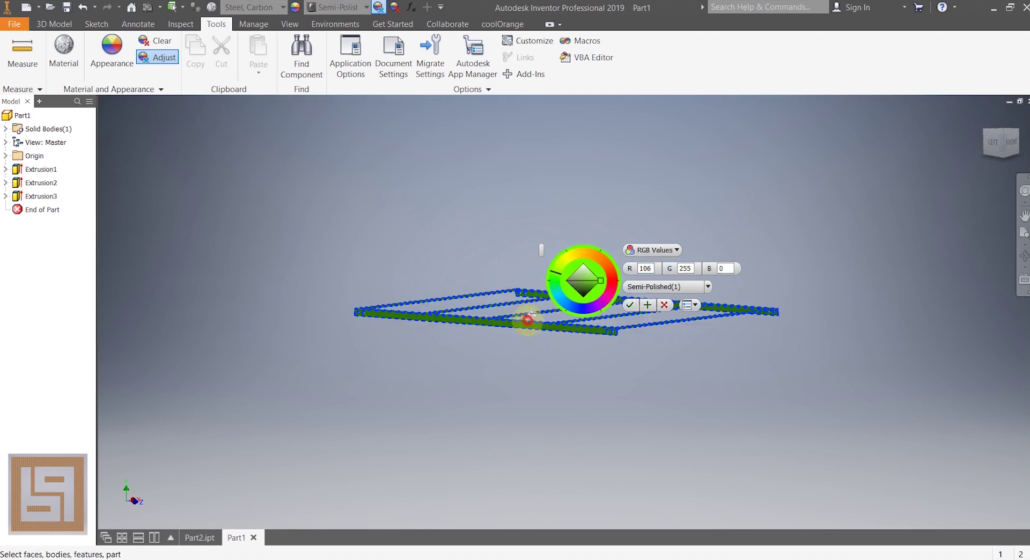
left_click(636, 309)
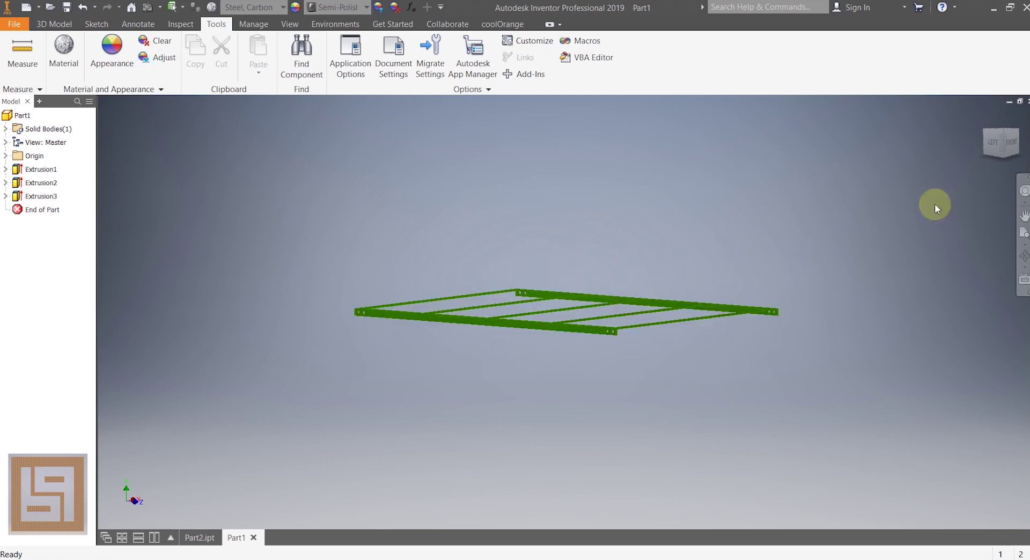